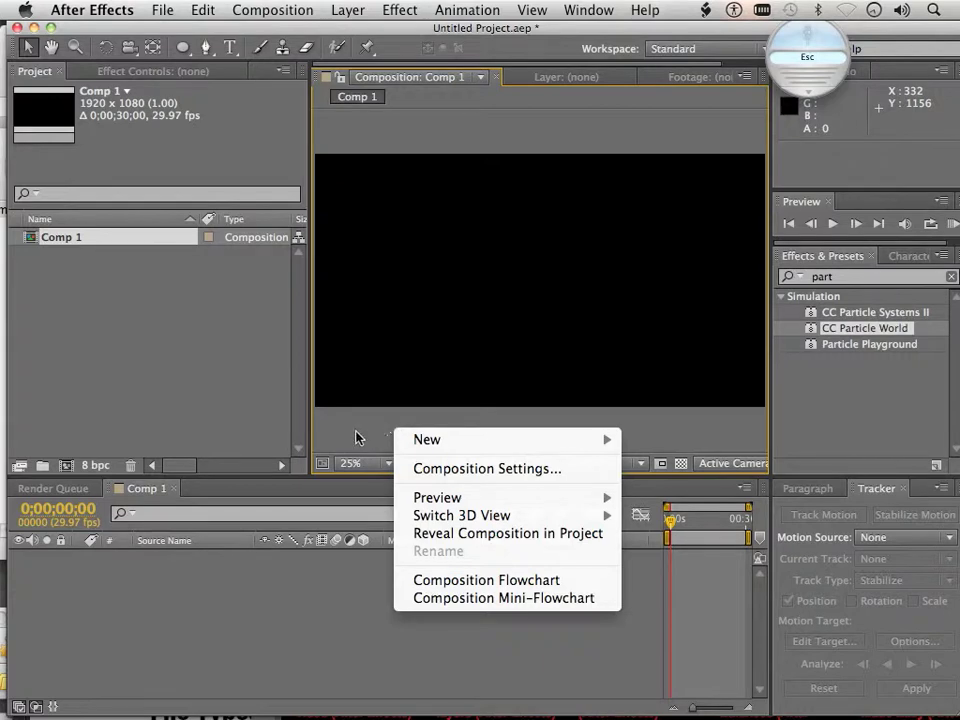
Step: Add a new 1920 × 1080 px solid layer to Comp 1 with the default name and colour
mouse_move(439, 439)
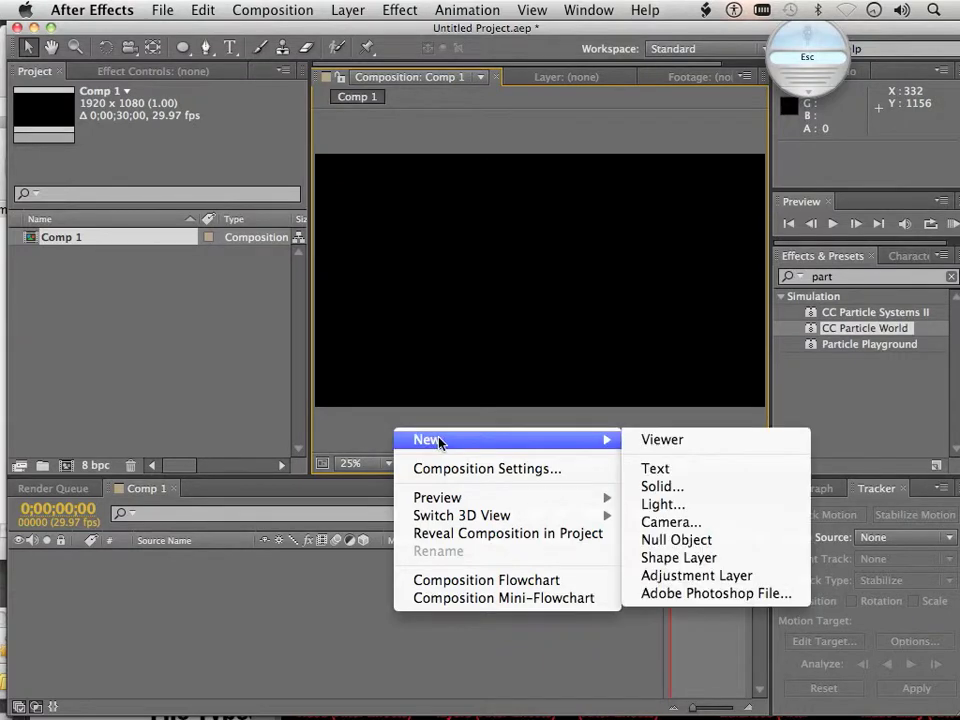
click(692, 487)
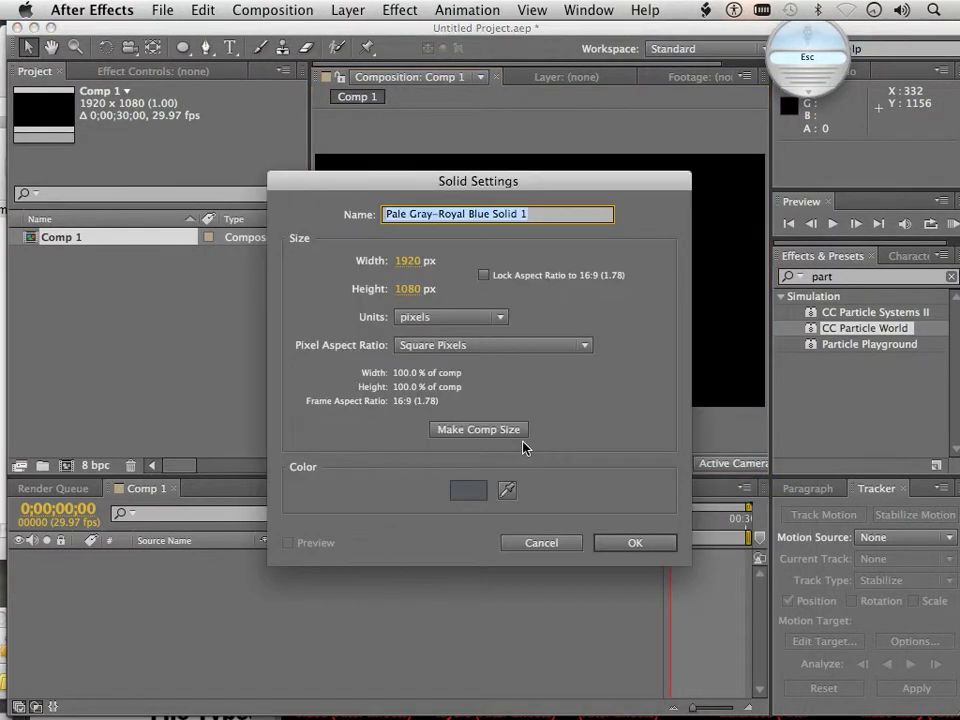
click(617, 543)
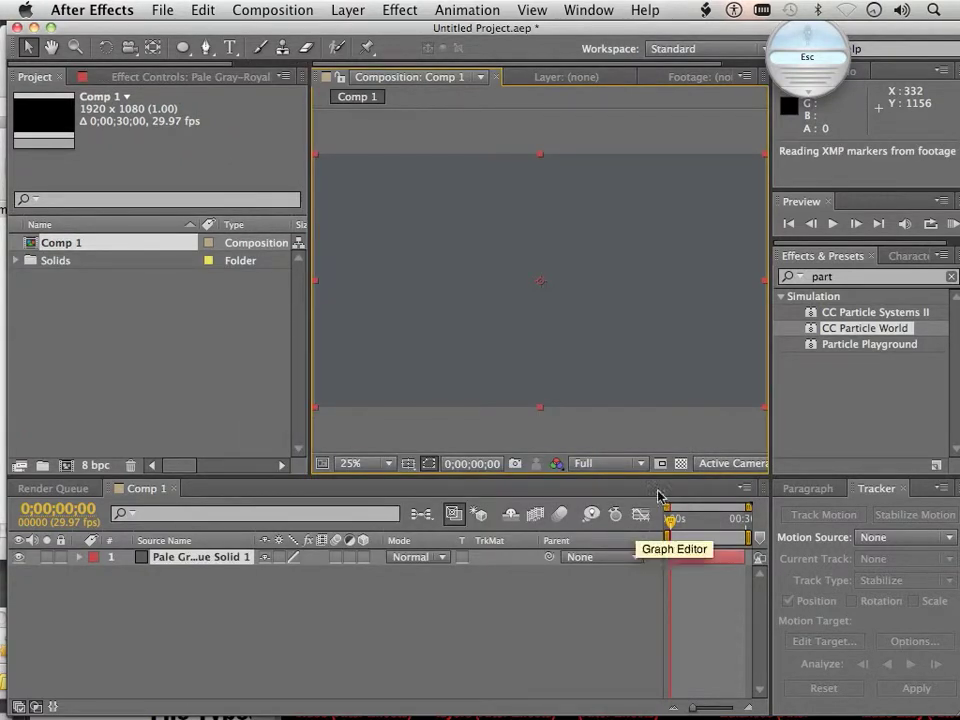
Step: Search the effects for "part" and apply CC Particle World to the solid
click(856, 281)
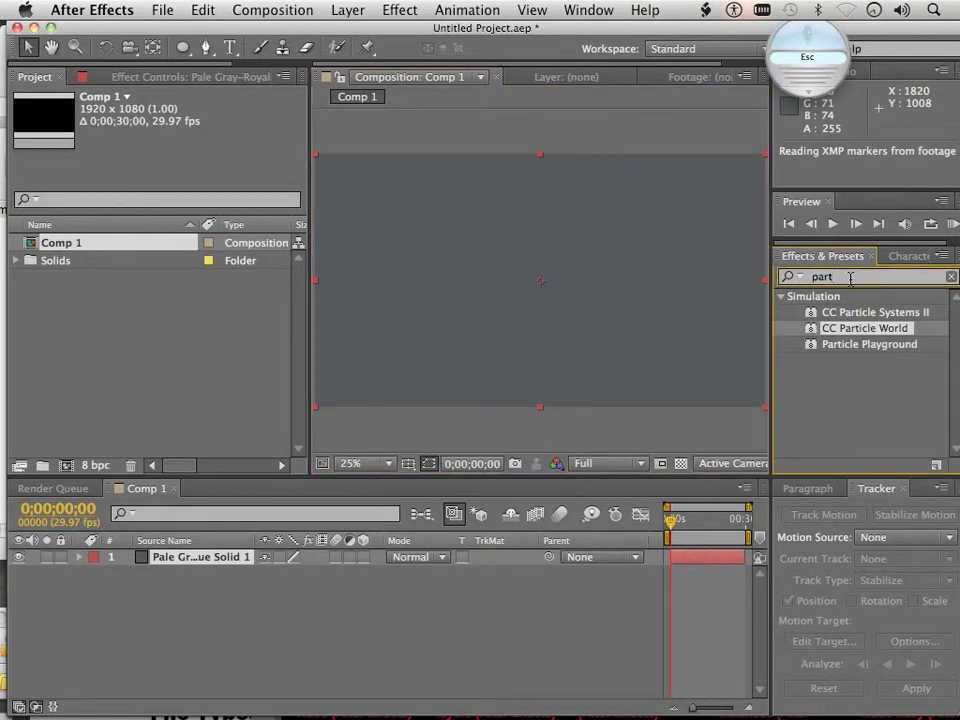
drag(851, 278, 763, 284)
text(part)
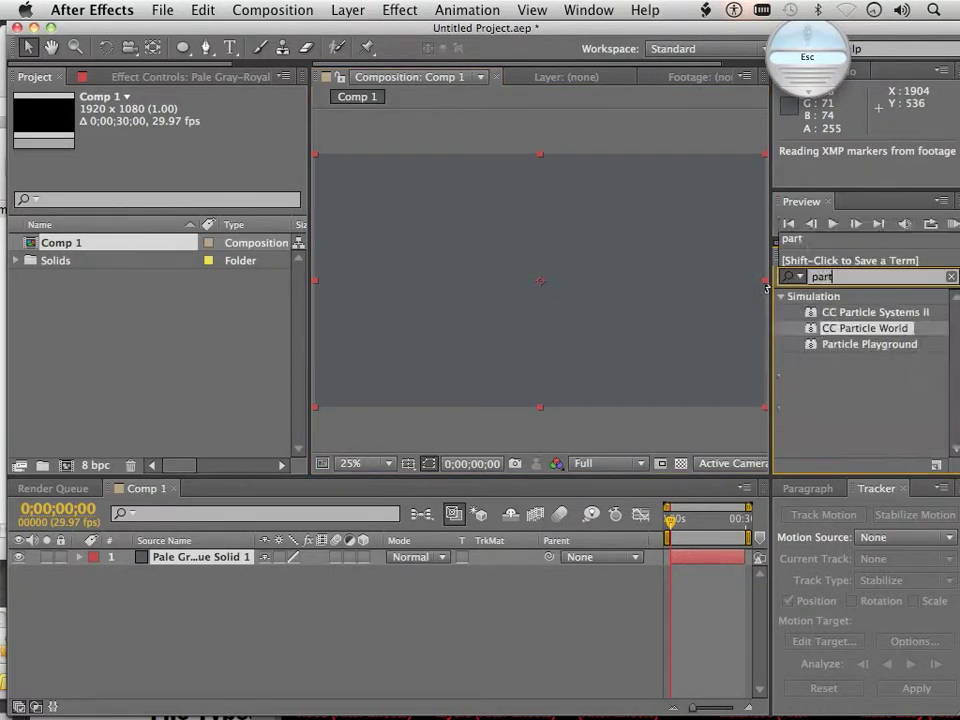
click(860, 389)
click(848, 330)
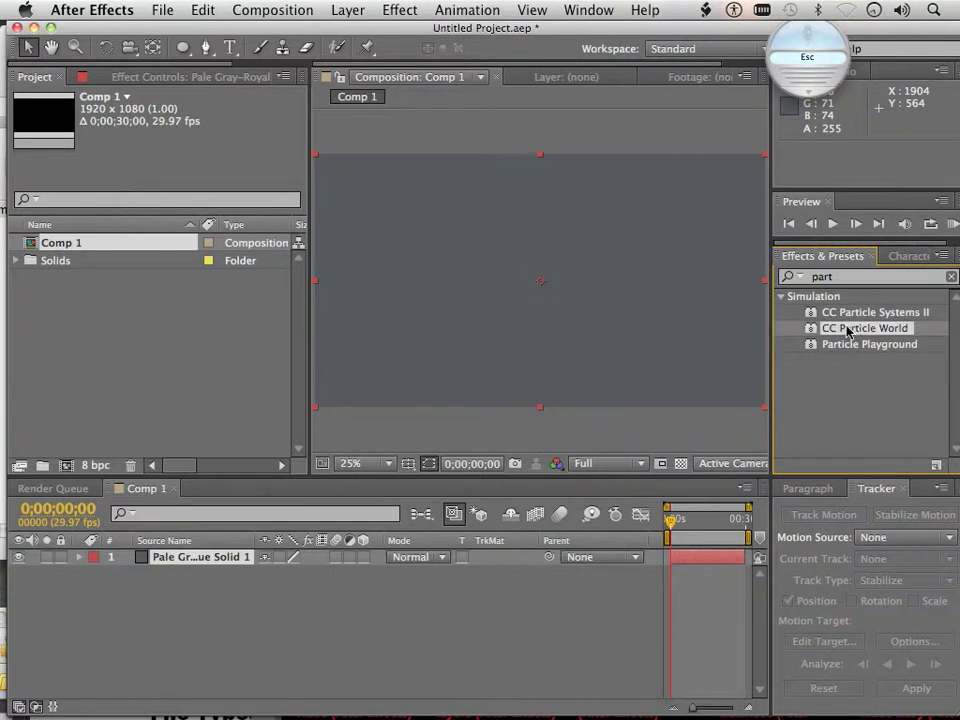
drag(848, 335, 347, 346)
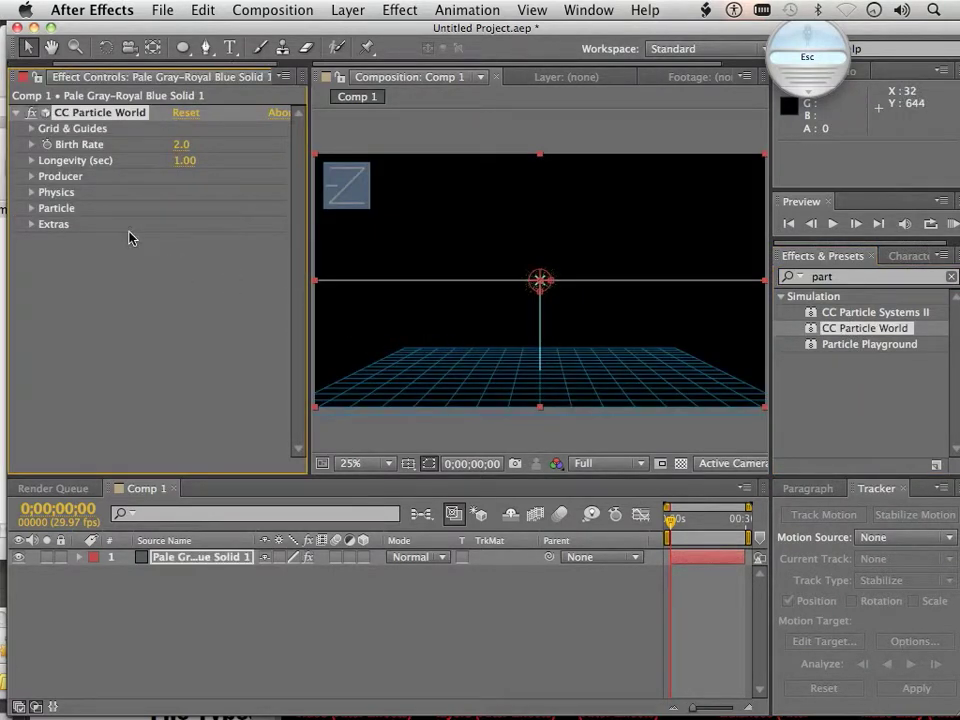
Step: Turn off the Particle World grid and move the particle producer straight down to just above the frame's lower edge
click(31, 128)
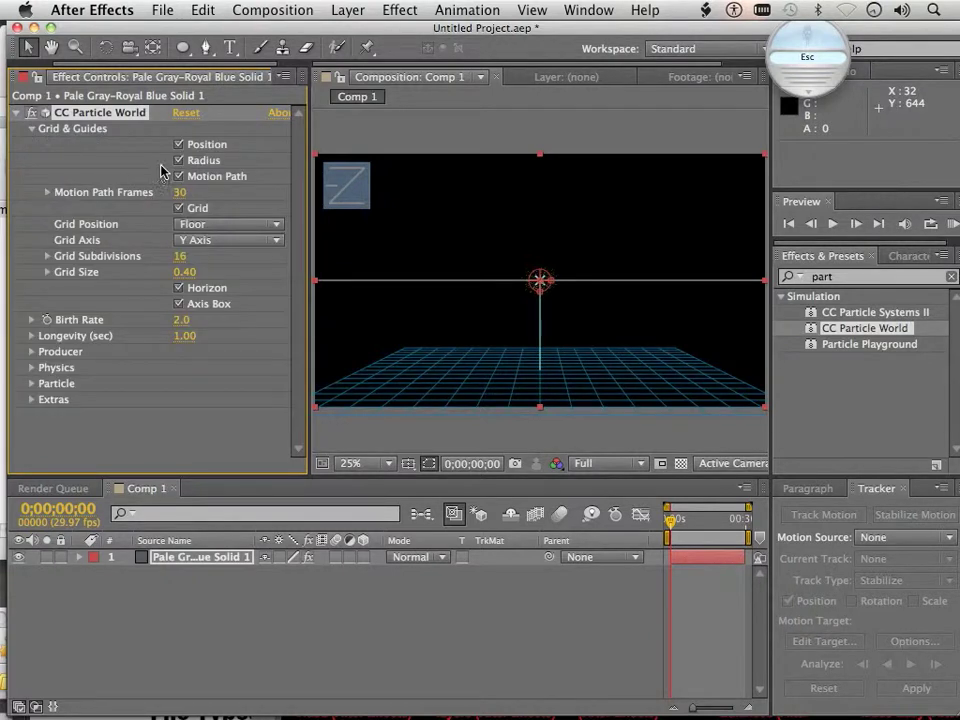
click(180, 209)
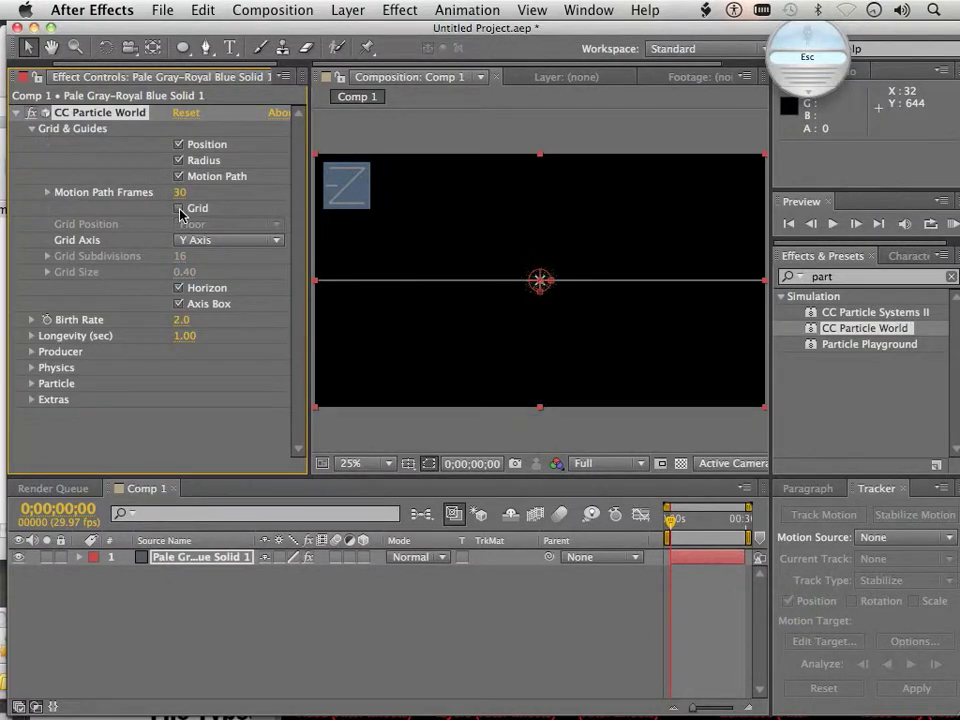
click(543, 292)
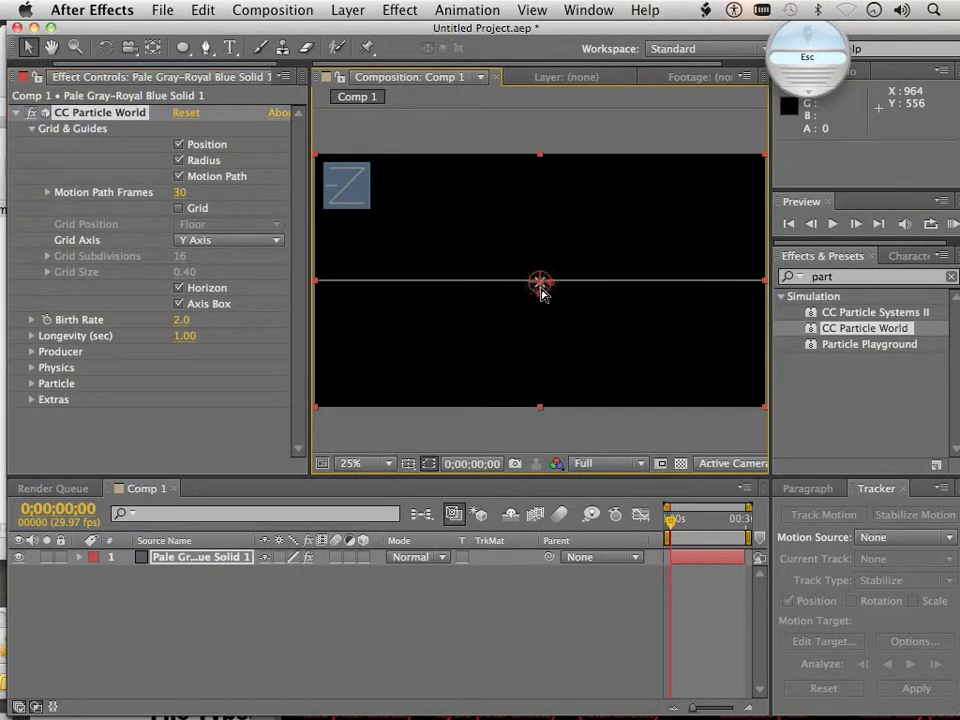
drag(541, 290, 542, 395)
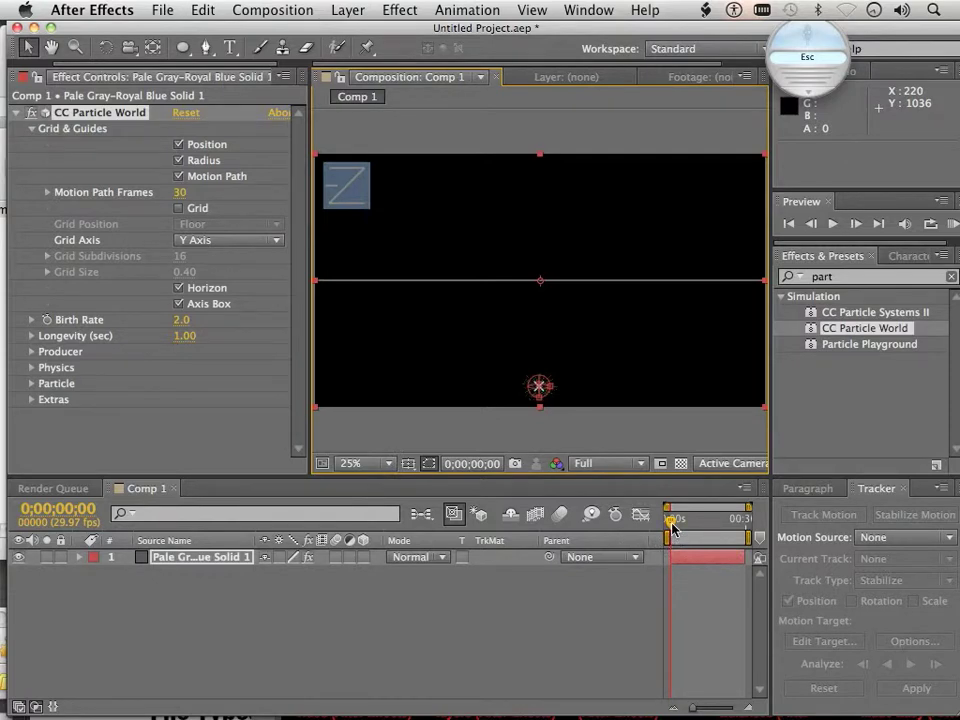
Step: Move the current time to 0;00;10;15 and set the Physics animation to Fire
drag(671, 521, 697, 523)
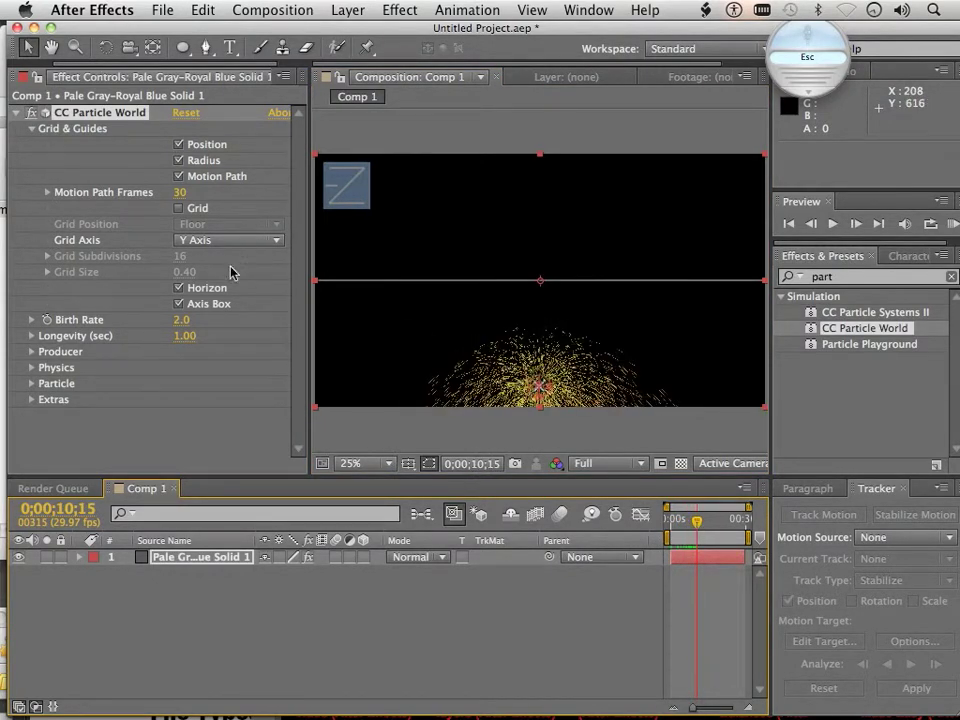
click(30, 376)
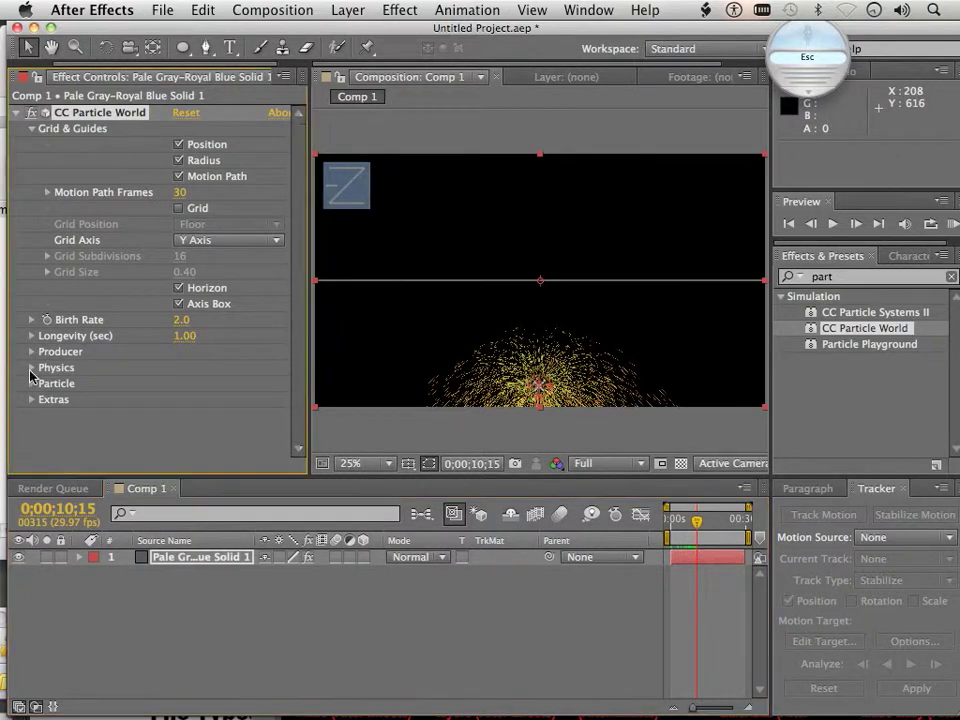
click(30, 369)
click(267, 322)
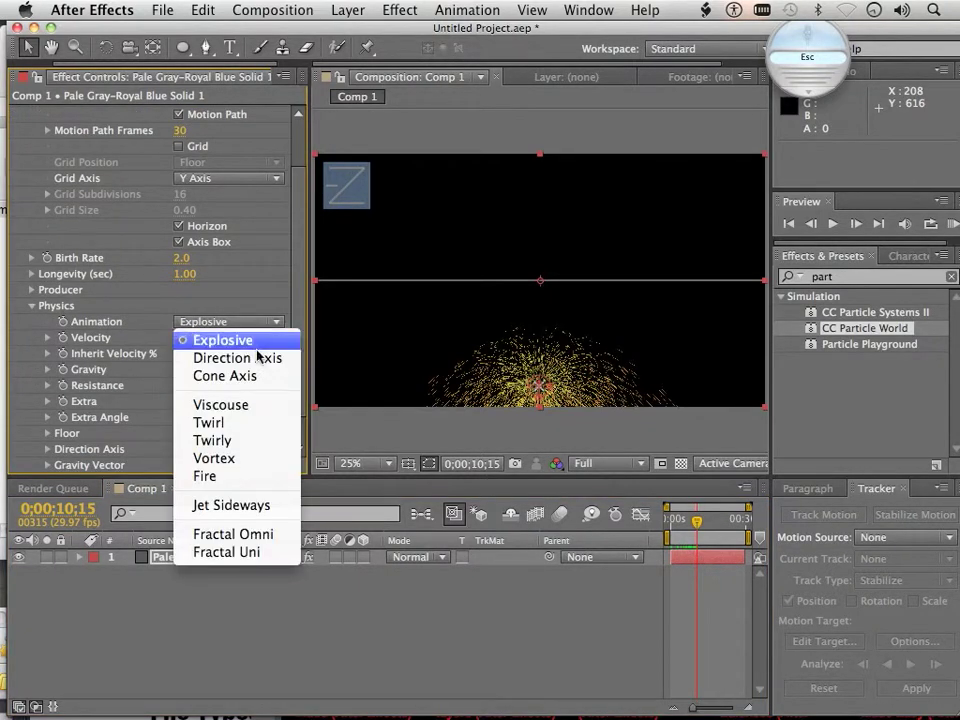
click(203, 476)
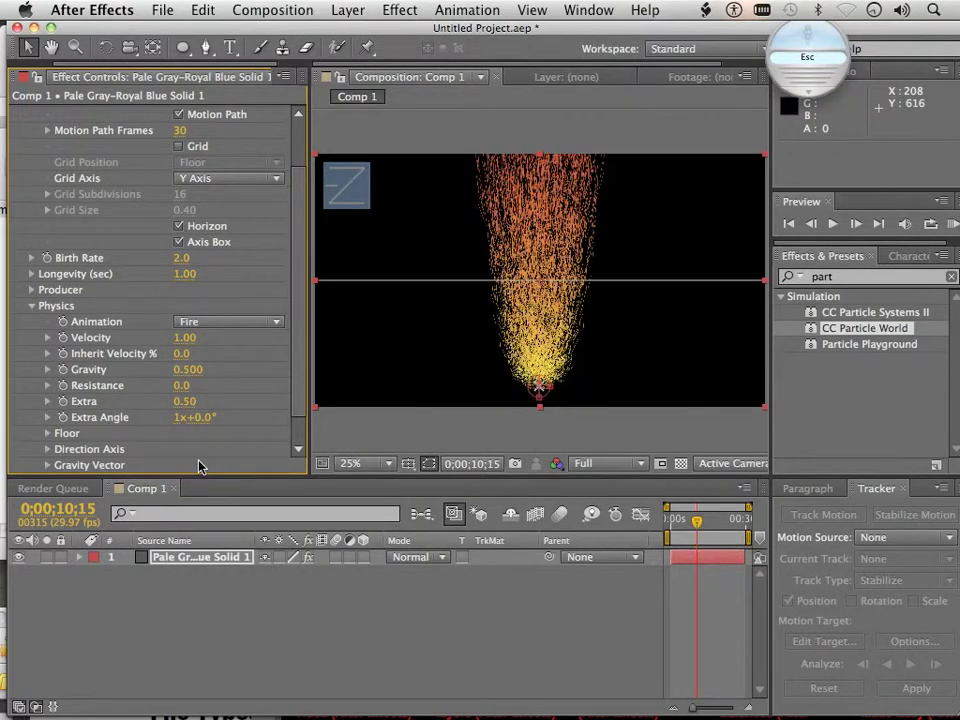
Step: Set the CC Particle World particle type to Bubble
scroll(179, 432, down, 2)
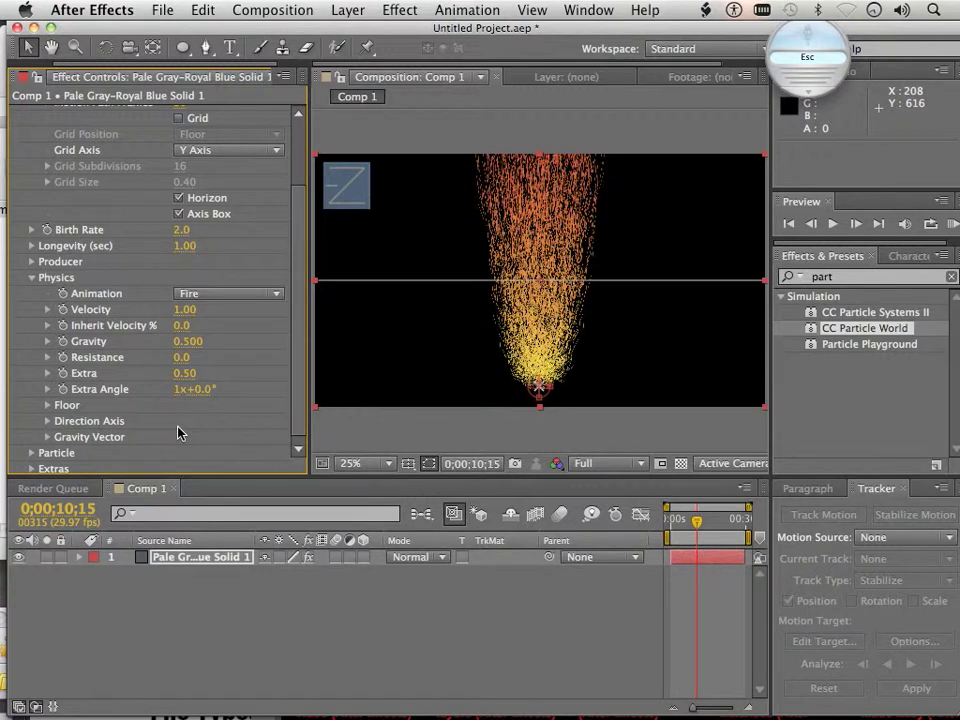
click(32, 453)
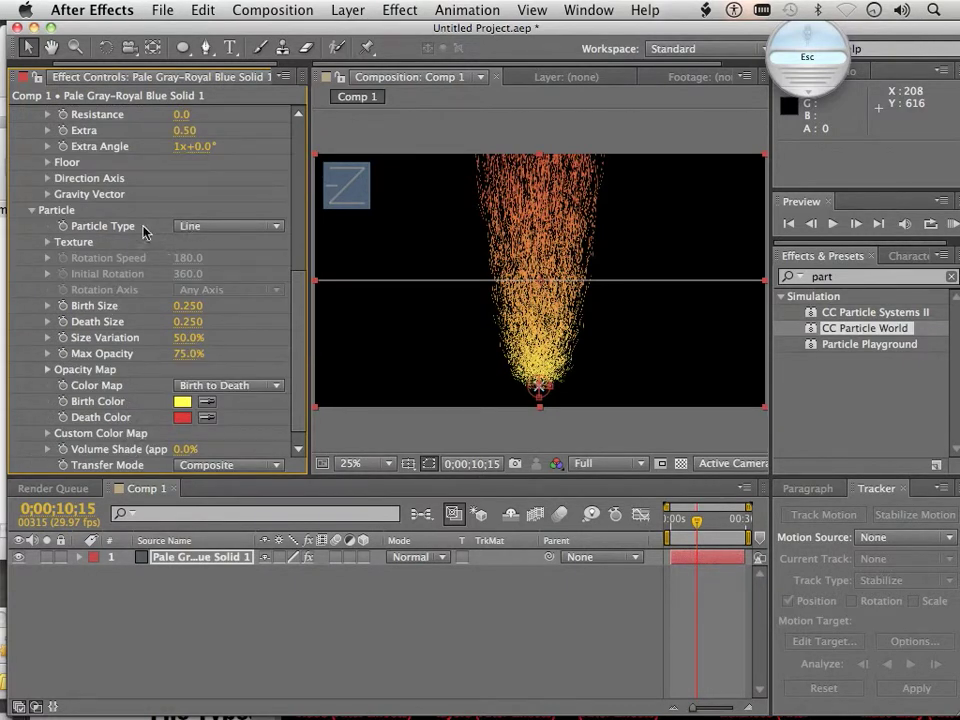
click(220, 226)
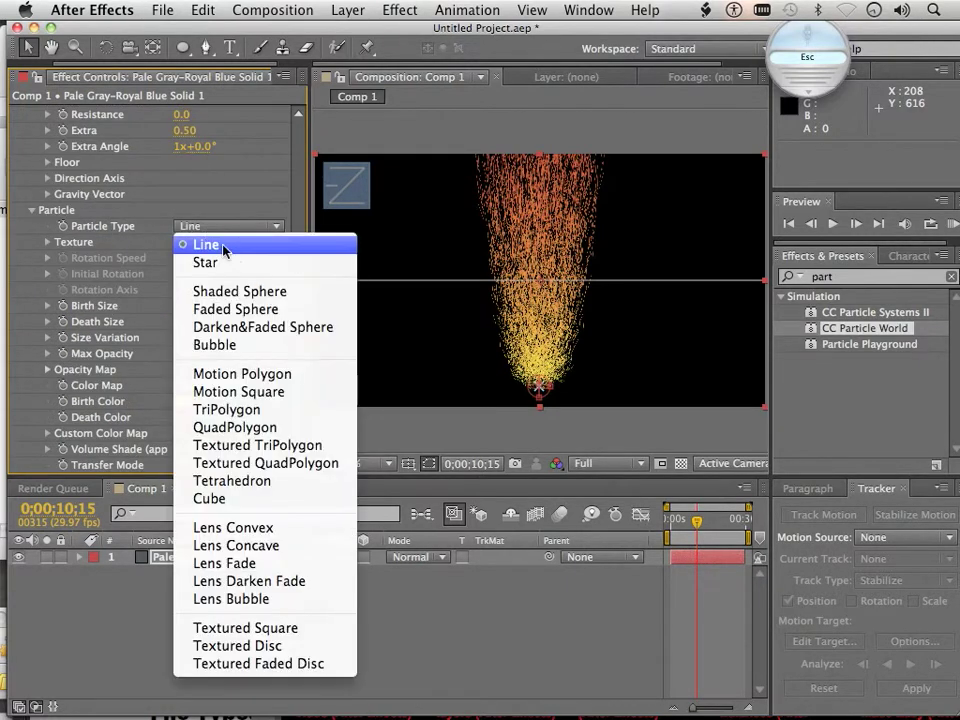
click(258, 345)
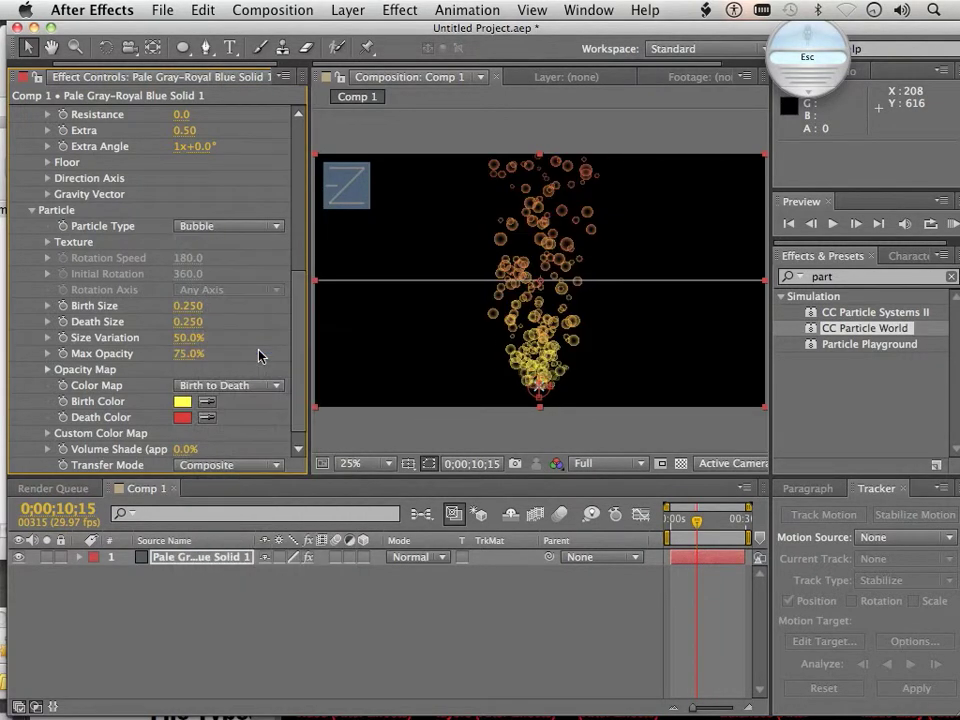
Step: Try Motion Polygon as the particle type, and return it to Bubble
click(210, 228)
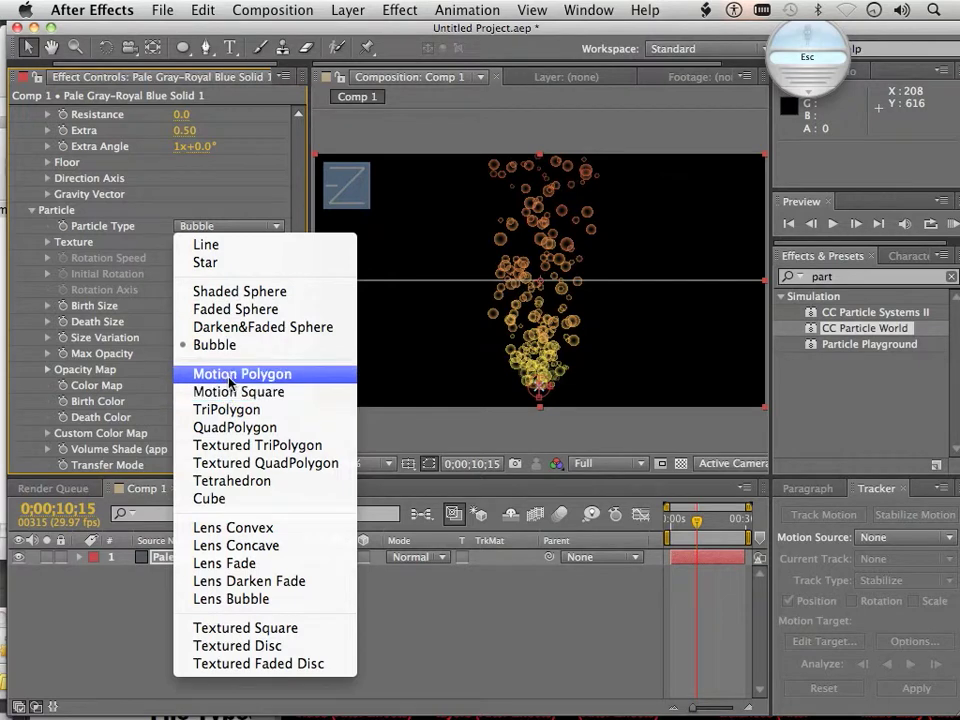
click(232, 374)
click(250, 226)
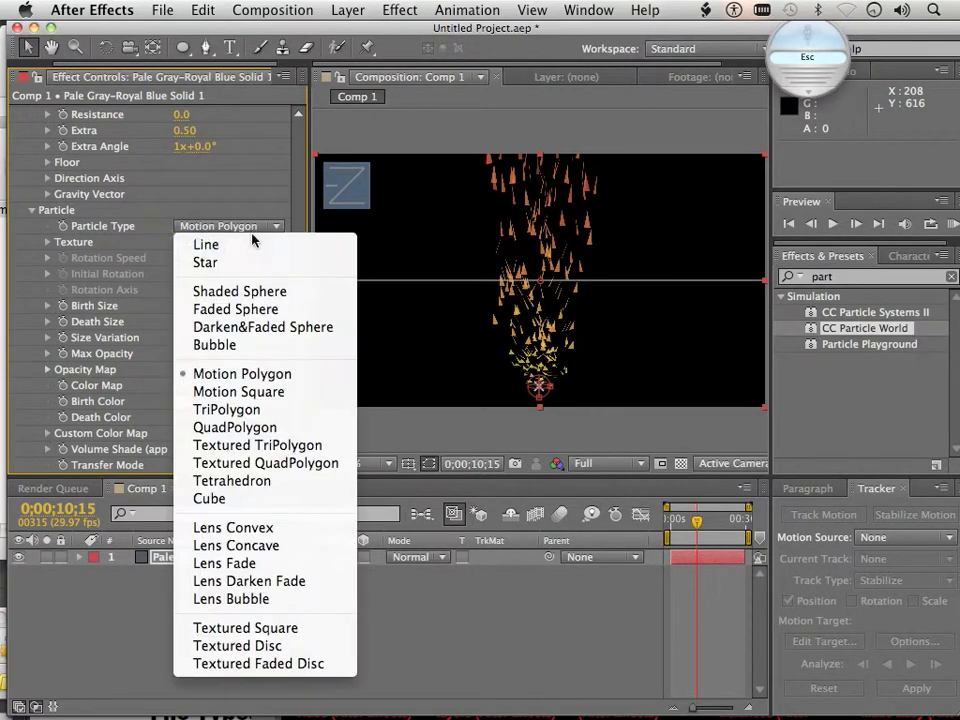
click(236, 341)
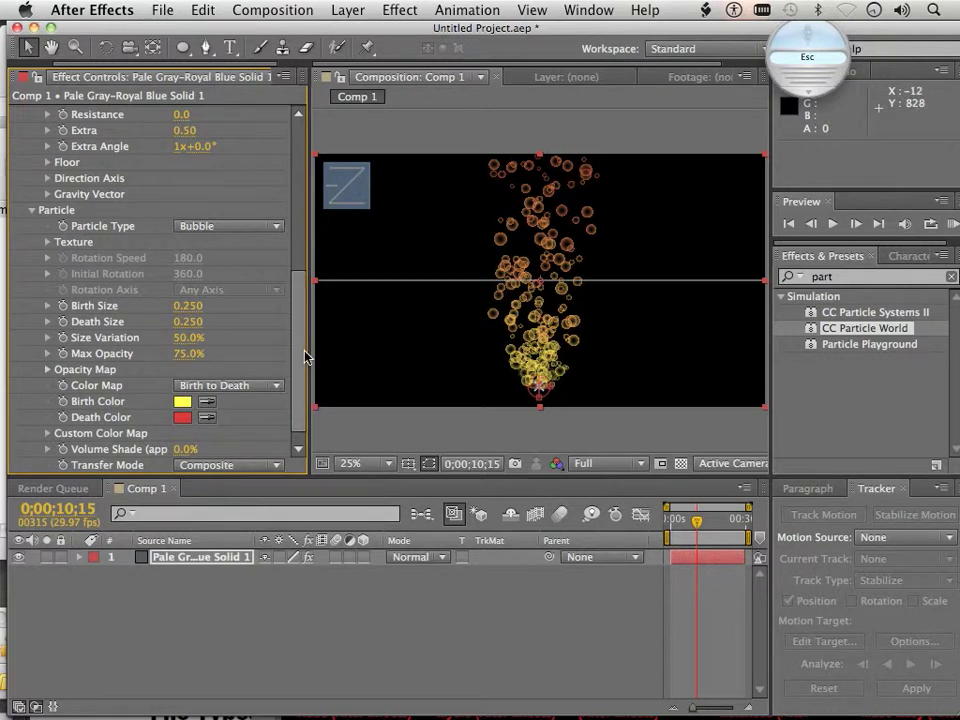
Step: Collapse the Grid & Guides settings and raise the particle Birth Rate to 9.7
drag(305, 357, 302, 186)
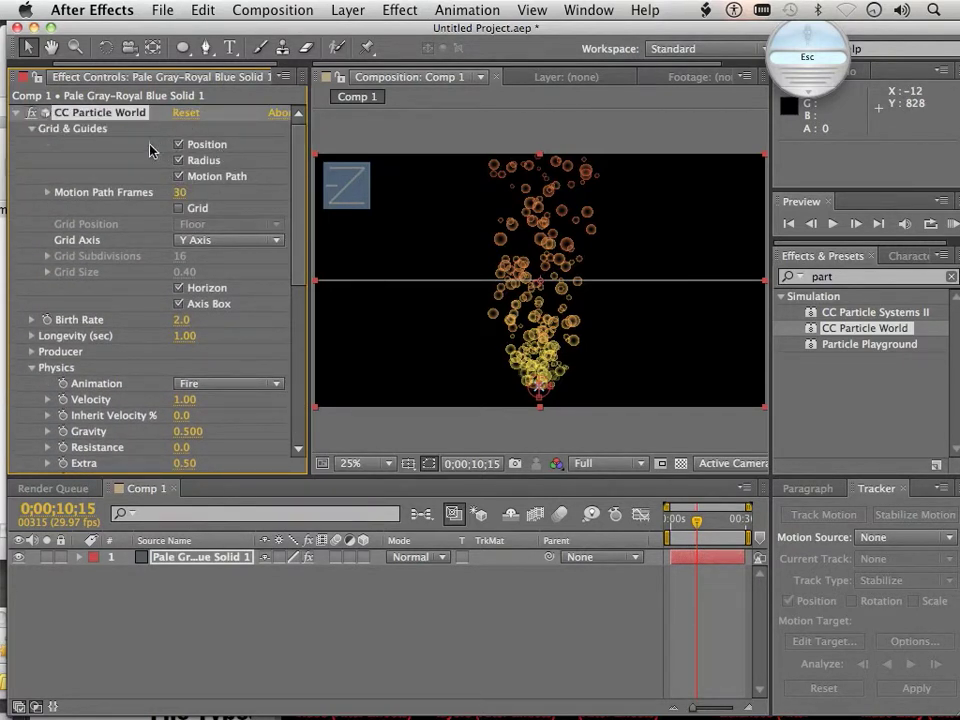
click(33, 130)
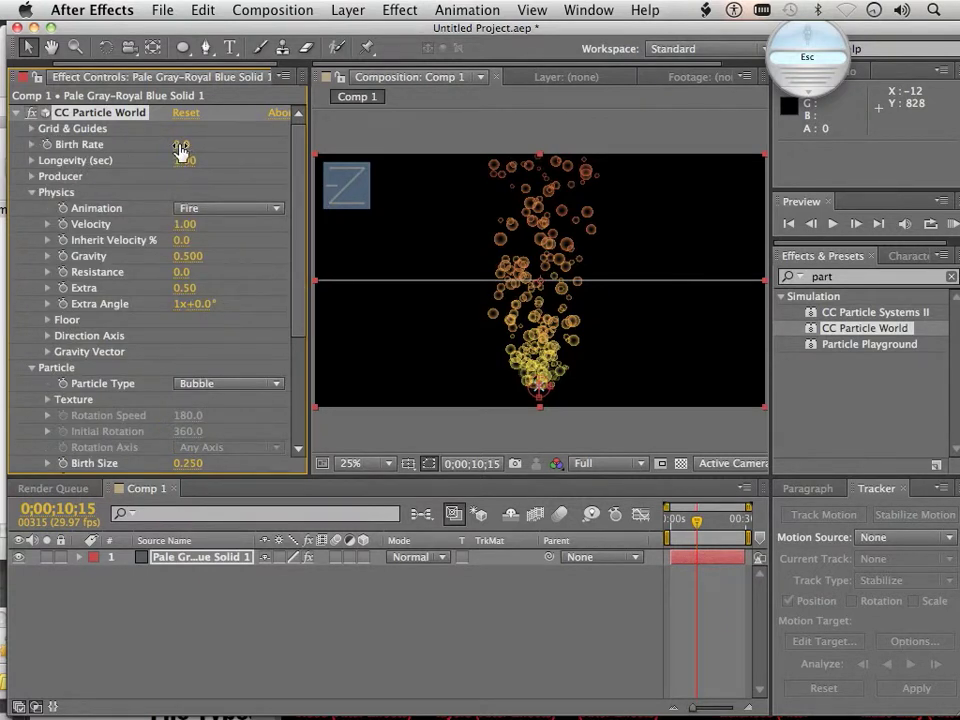
drag(181, 144, 265, 157)
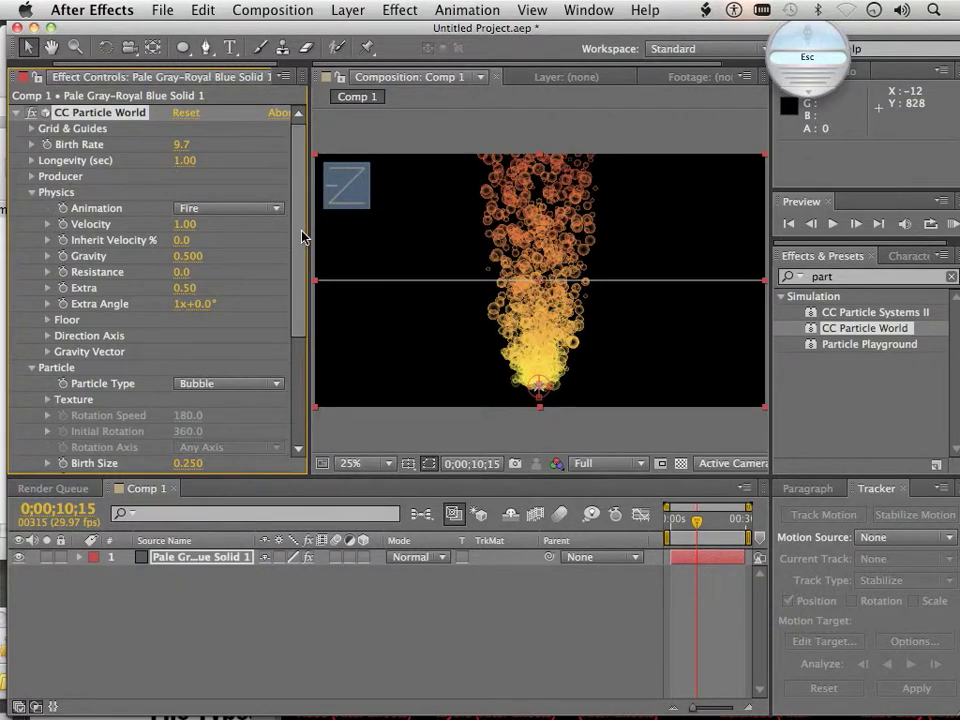
Step: Set the particles' Birth Size to 0.340, Death Size to 0.350 and Size Variation to 43%, and collapse the effect's settings
drag(296, 246, 298, 409)
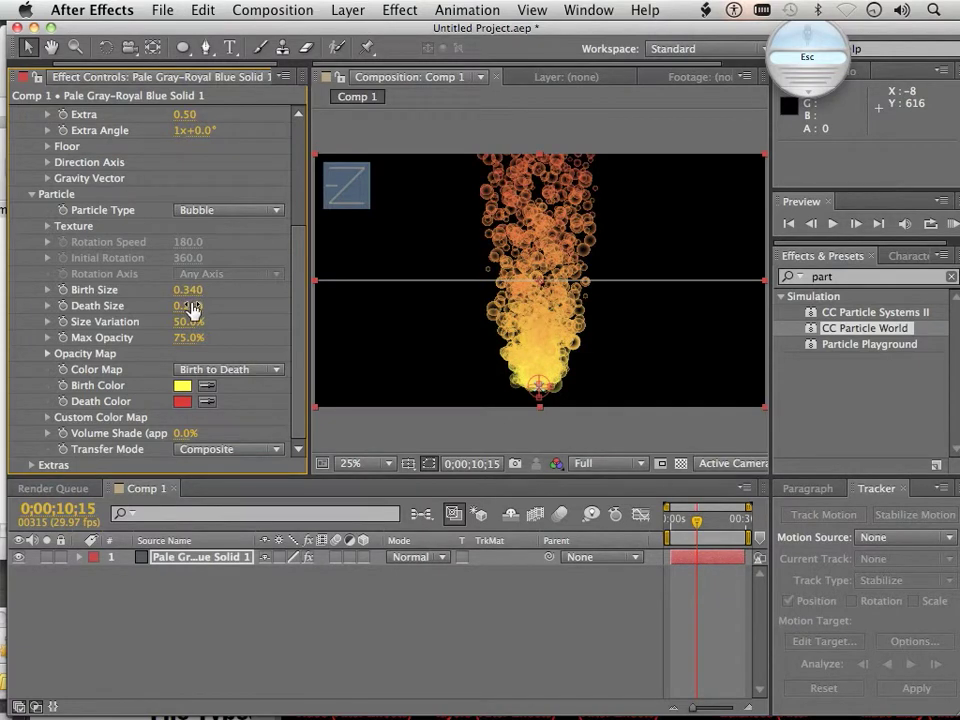
mouse_move(190, 305)
mouse_down()
mouse_move(171, 305)
mouse_move(191, 302)
mouse_move(188, 321)
mouse_up()
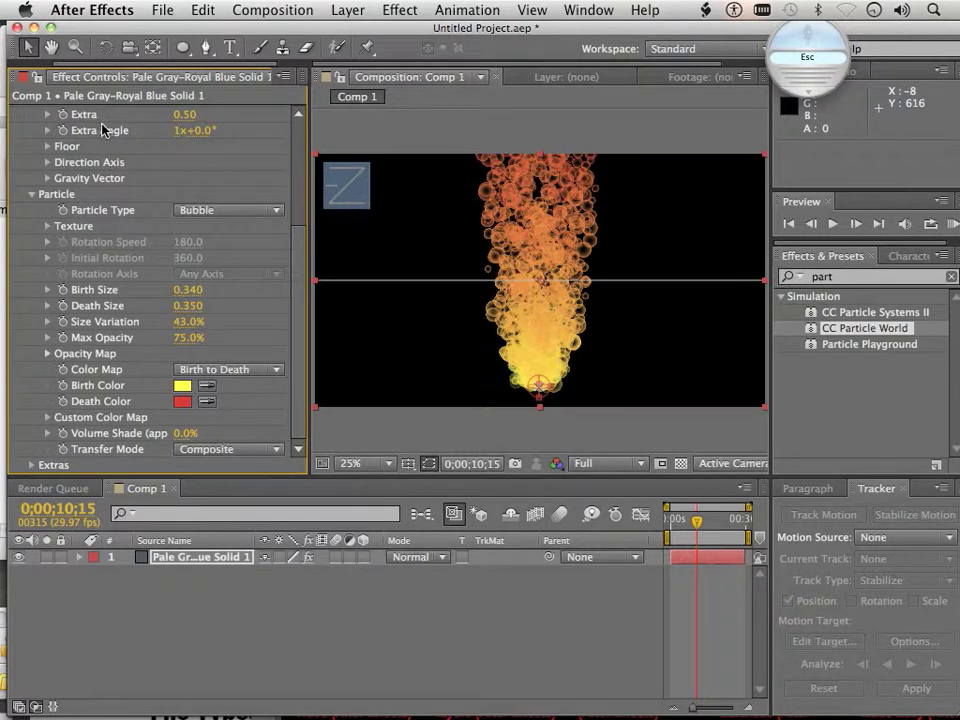
scroll(102, 126, up, 6)
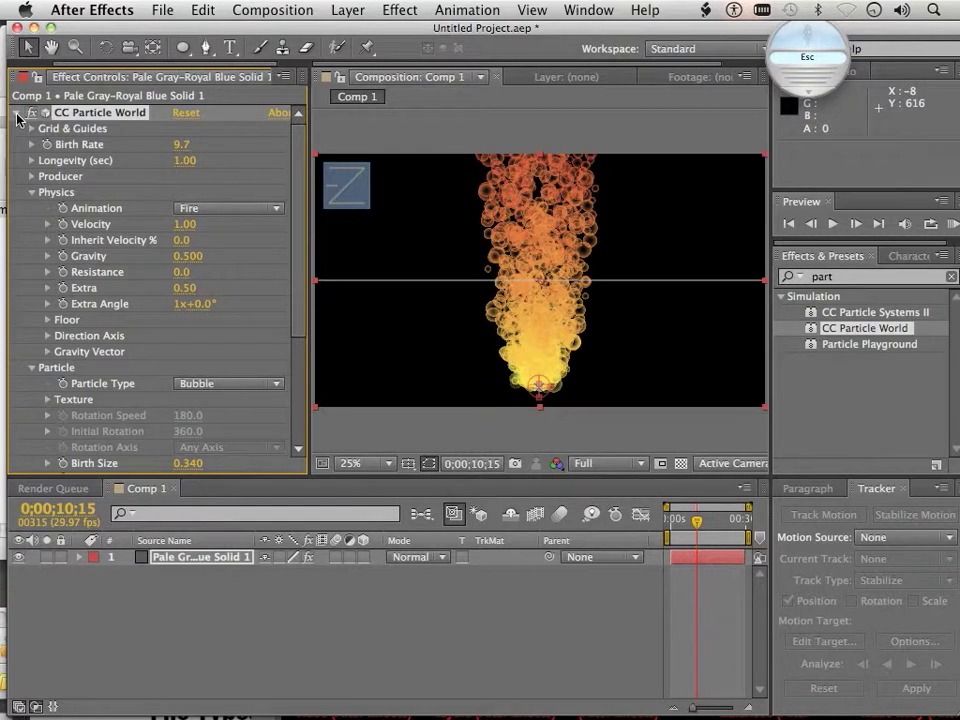
click(16, 113)
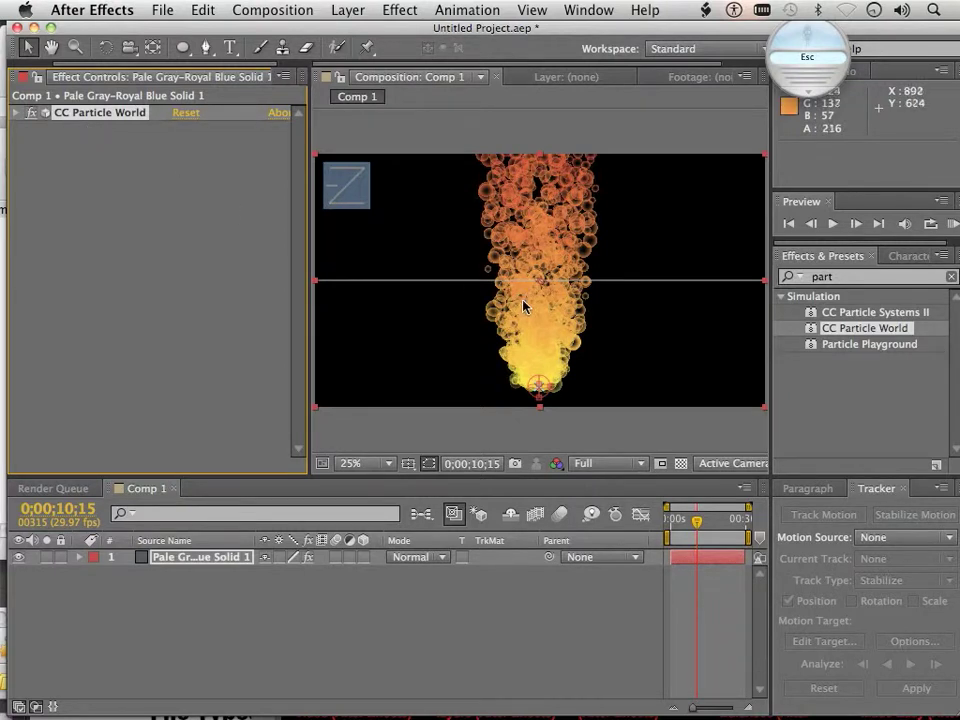
Step: Search the effects for "vector" and apply CC Vector Blur to the particle solid
click(836, 277)
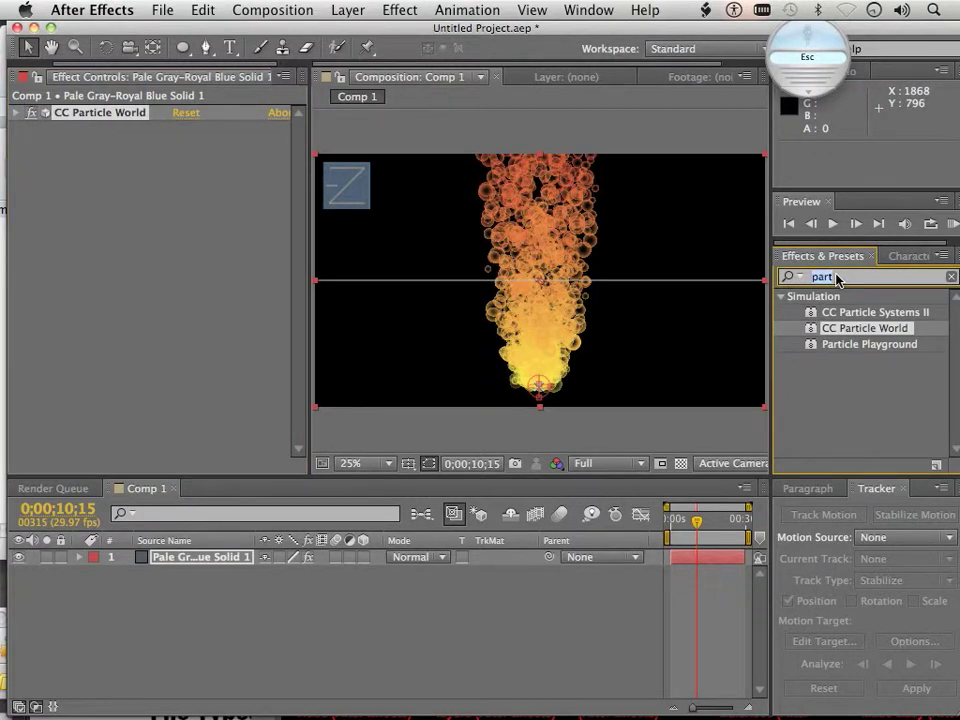
text(vector)
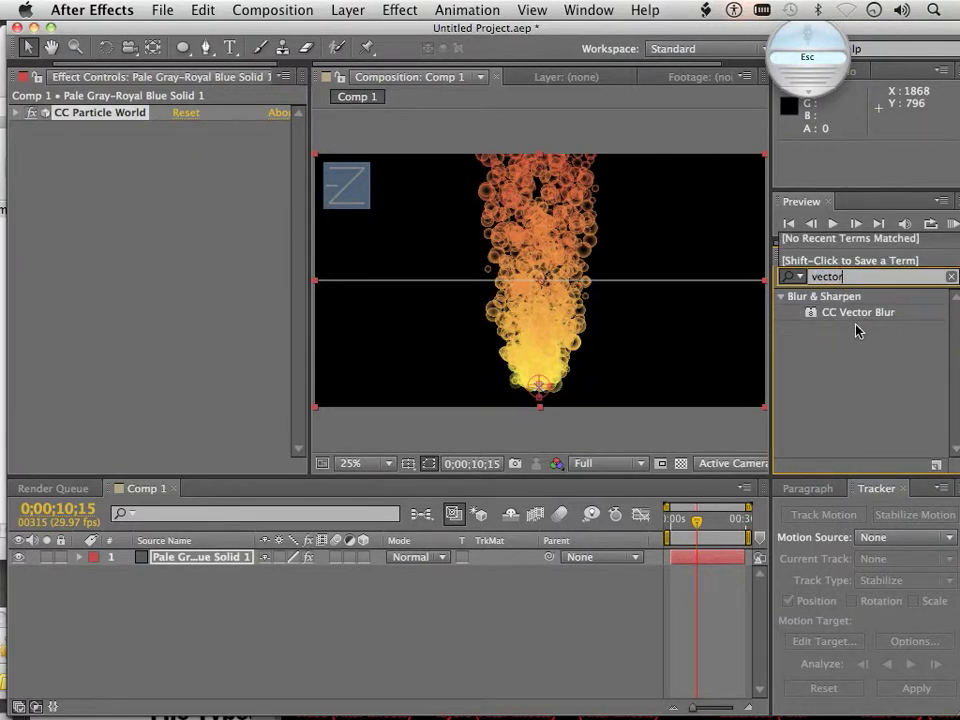
click(863, 317)
drag(876, 322, 424, 318)
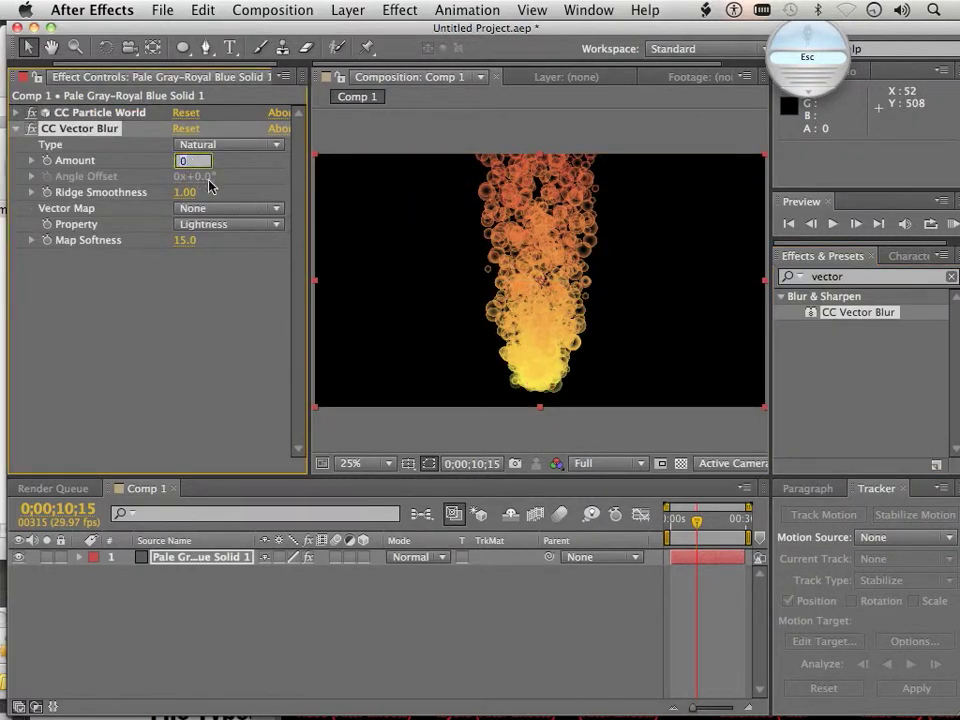
Step: Set the CC Vector Blur Amount to 9.3 and collapse the effect's settings
click(33, 161)
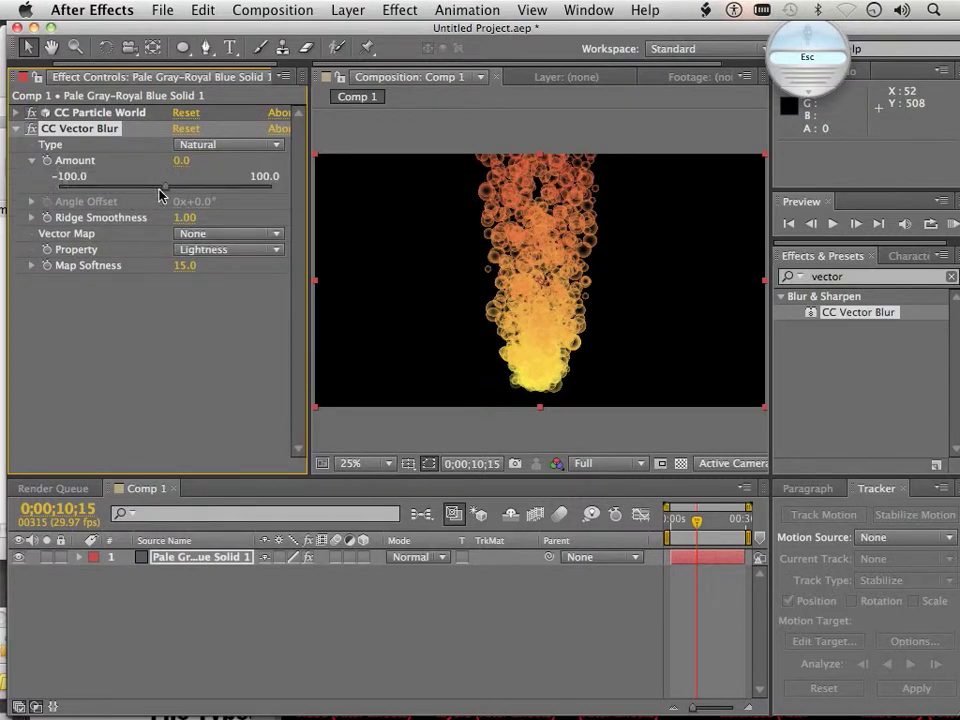
mouse_move(160, 193)
mouse_down()
mouse_move(187, 193)
mouse_move(176, 197)
mouse_up()
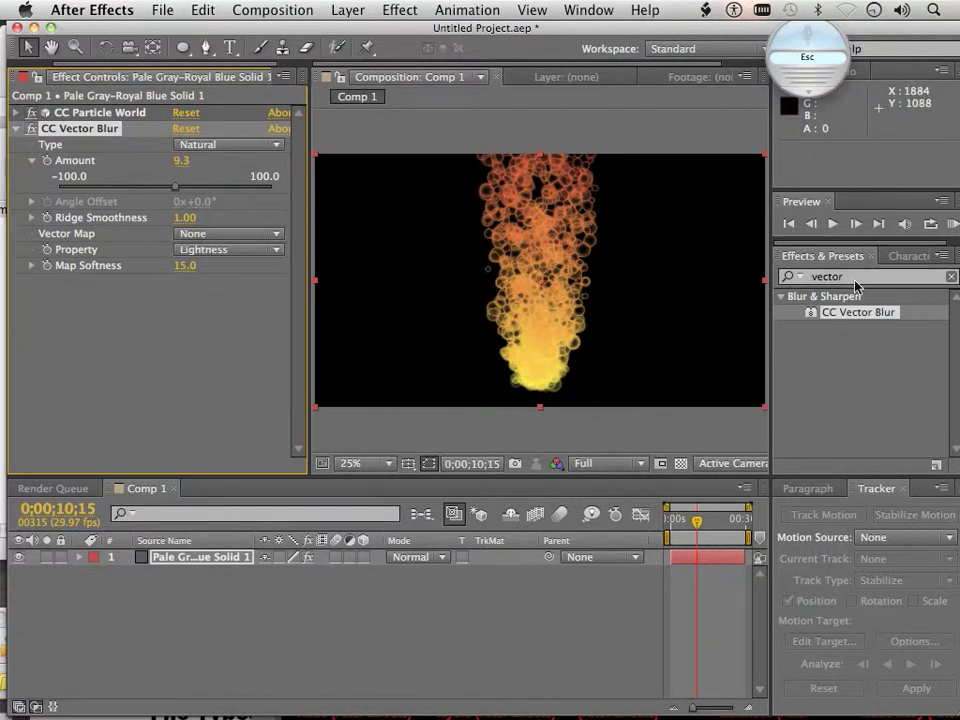
click(18, 130)
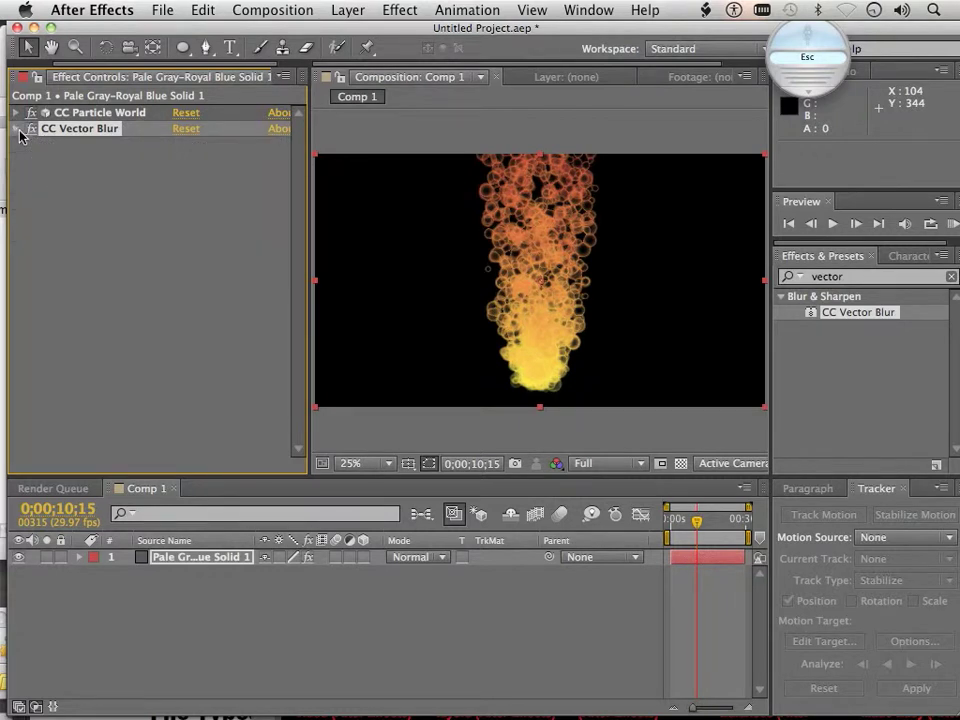
Step: Search the effects for "fast", apply Fast Blur to the particle solid and set its Blurriness to 14.0
double_click(845, 278)
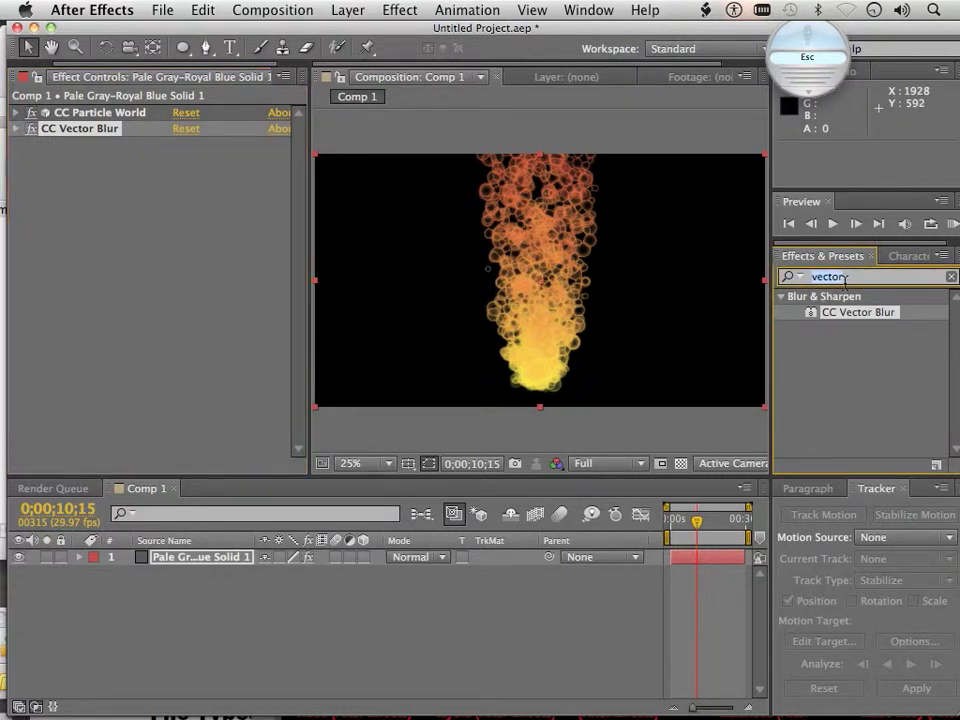
text(fast)
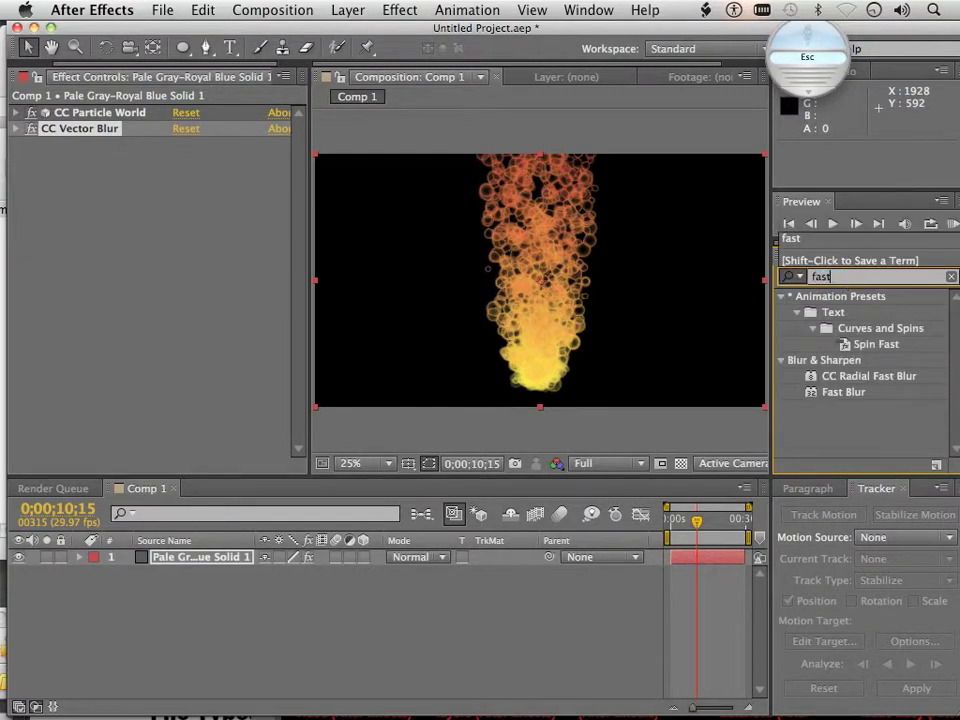
click(832, 392)
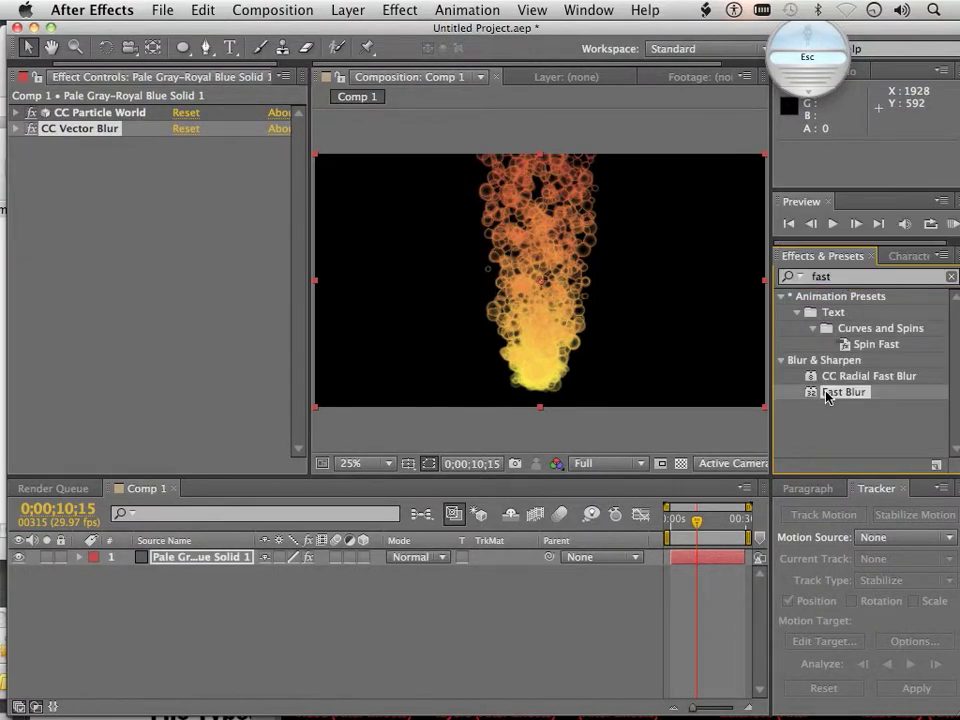
drag(843, 398, 158, 286)
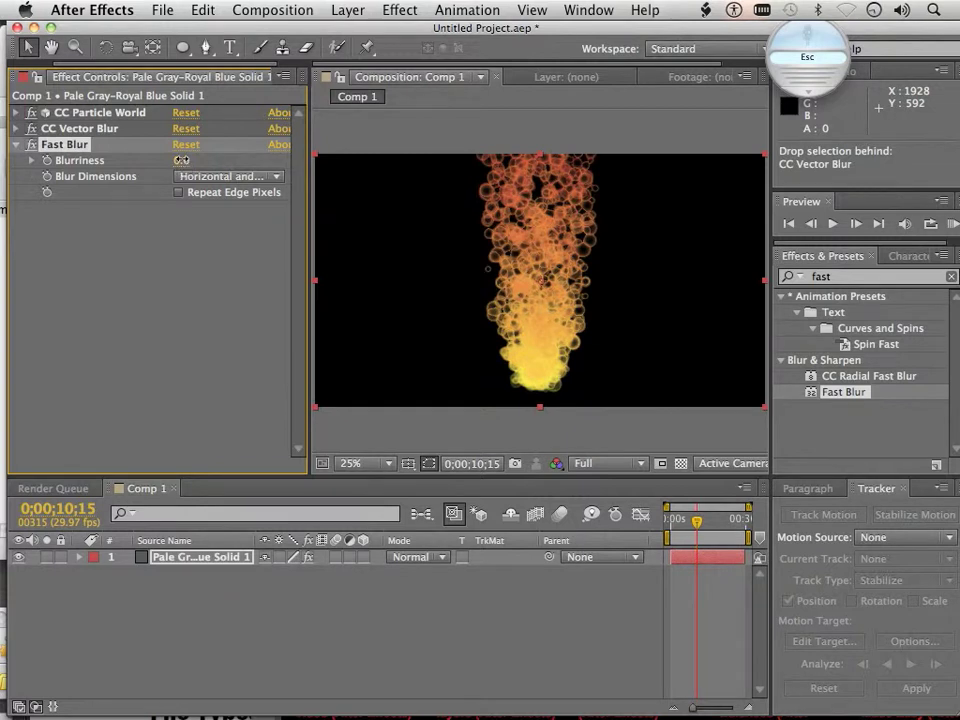
drag(184, 159, 189, 158)
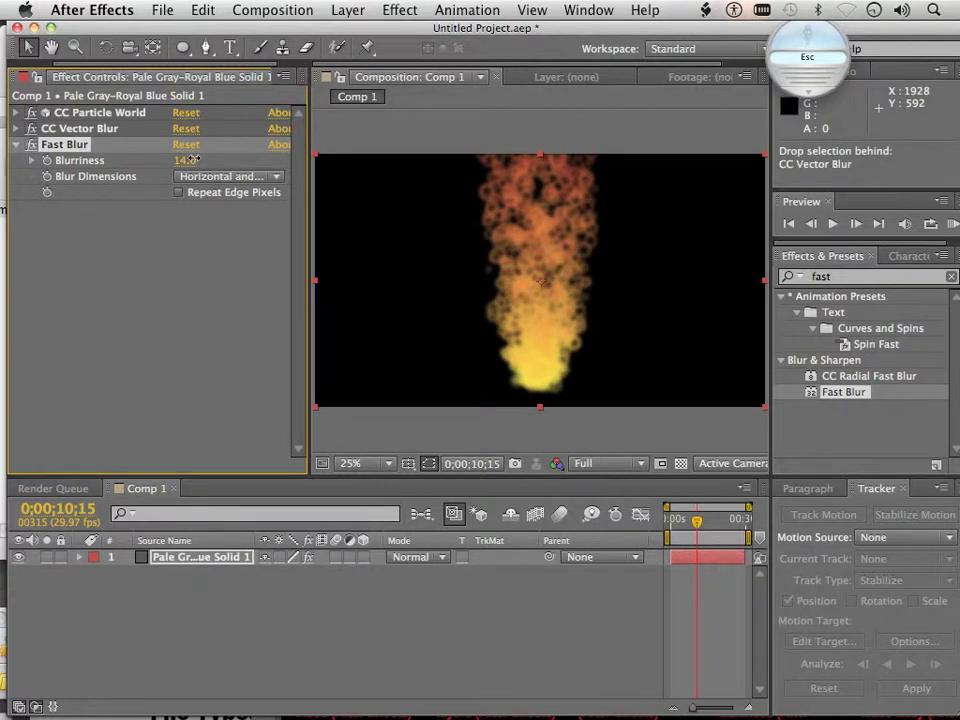
click(205, 290)
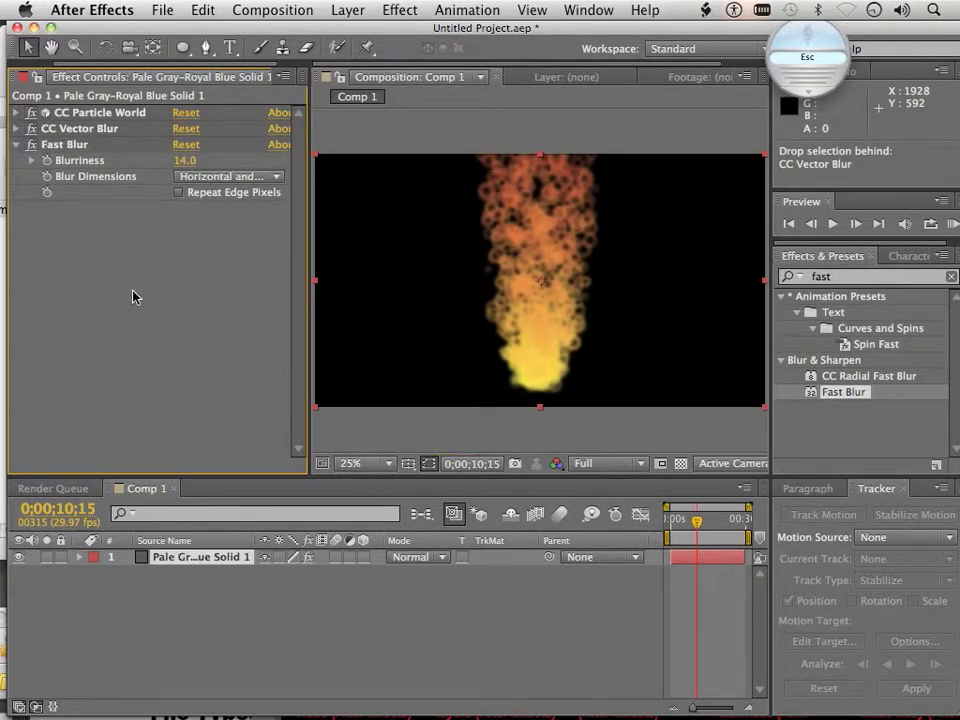
click(16, 144)
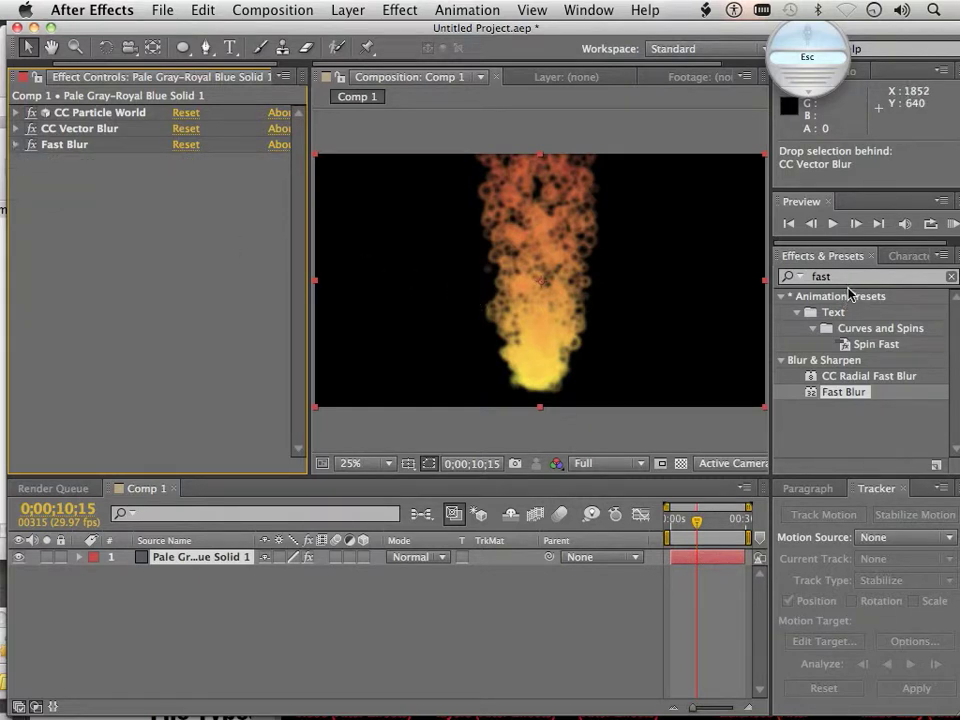
Step: Search the effects for "sharpen"
drag(846, 284, 797, 280)
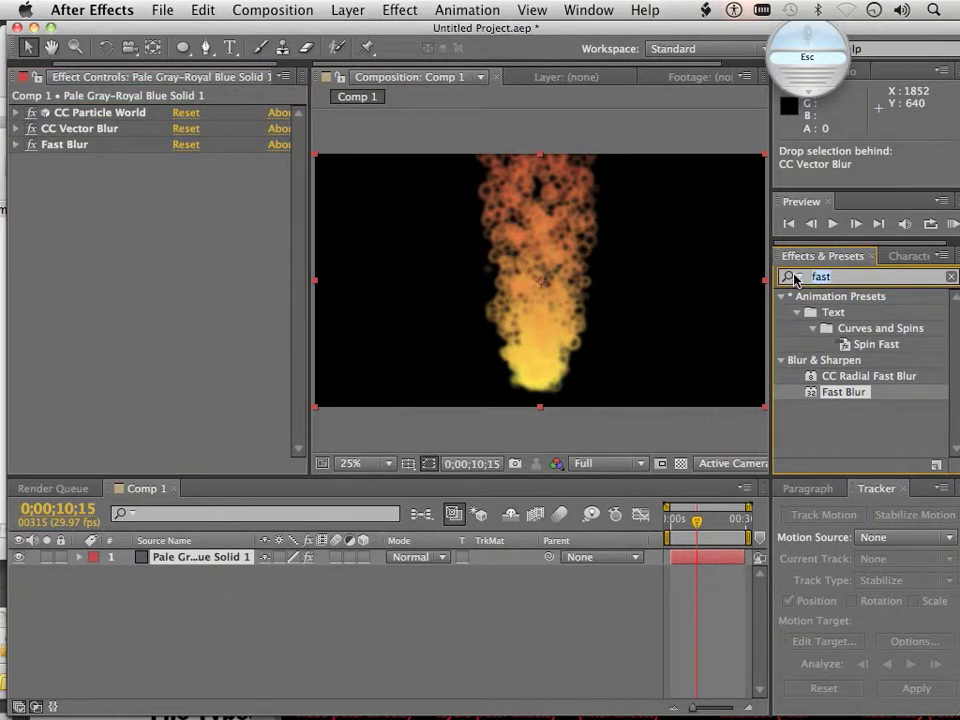
text(sharpen)
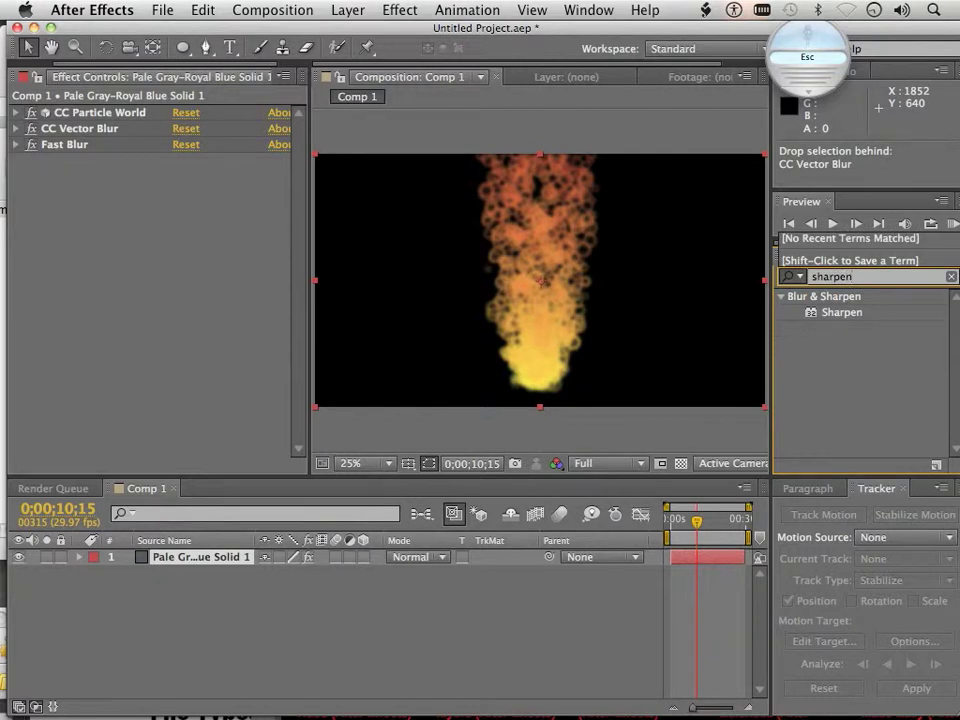
key(Escape)
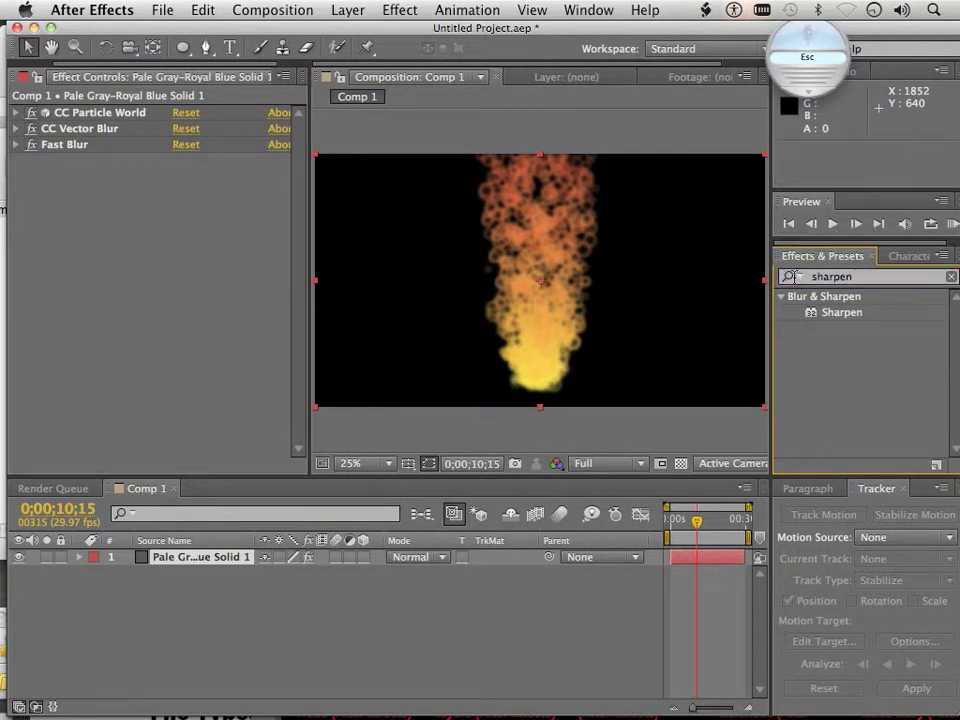
Step: Raise the Fast Blur Blurriness to 17.0 and collapse the effect's settings
click(15, 145)
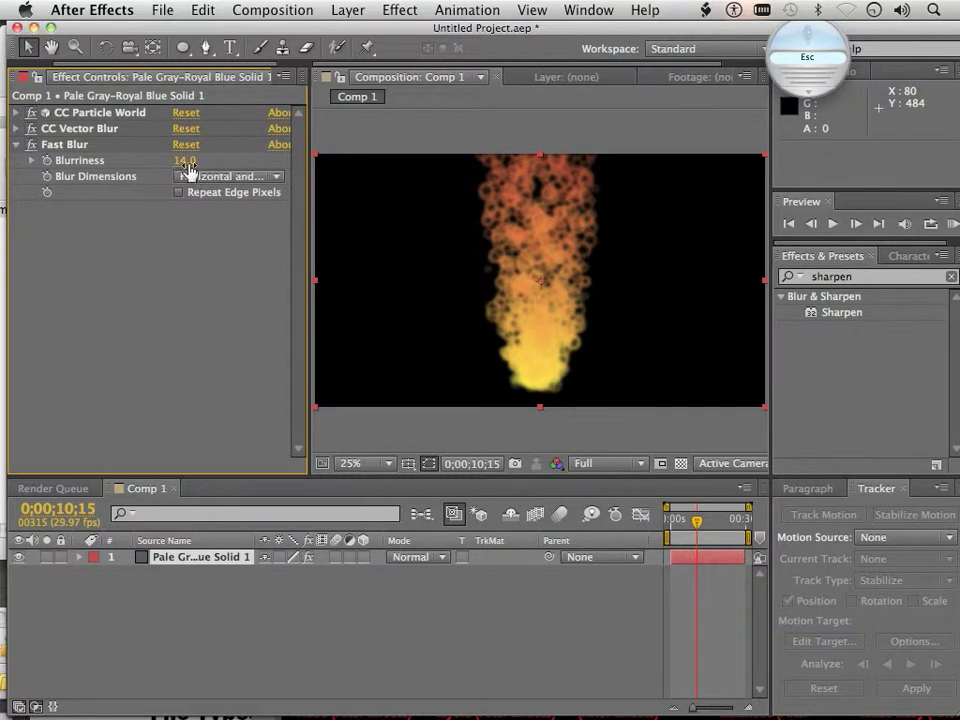
drag(190, 172, 186, 170)
mouse_move(186, 166)
mouse_down()
mouse_move(204, 166)
mouse_move(184, 162)
mouse_up()
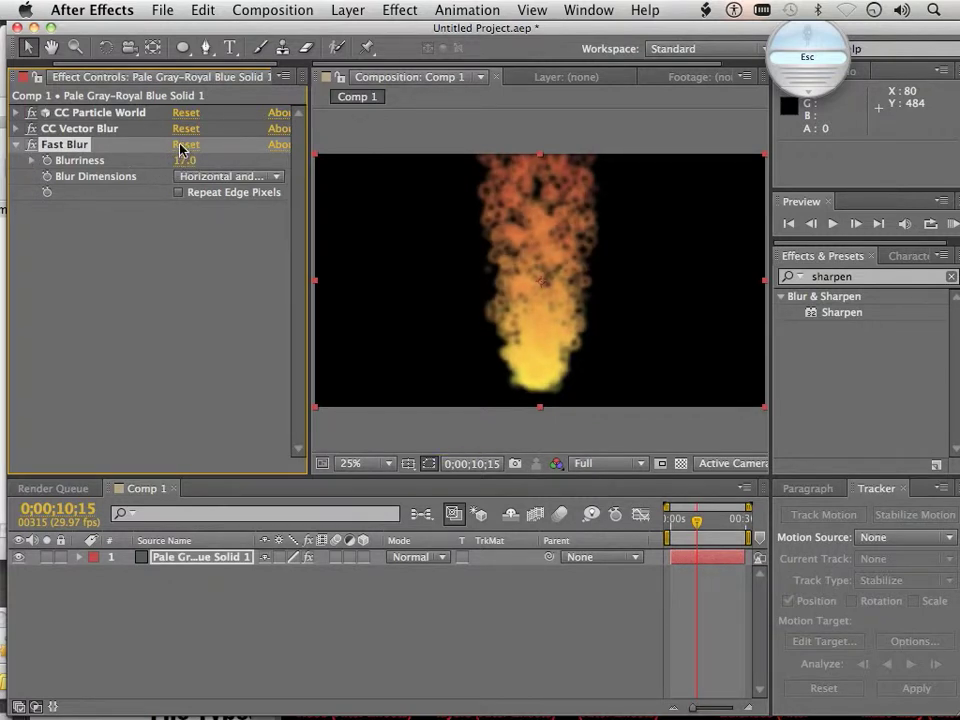
click(14, 145)
Step: Apply the Sharpen effect to the particle solid, set its Sharpen Amount to 72 and collapse its settings
click(832, 313)
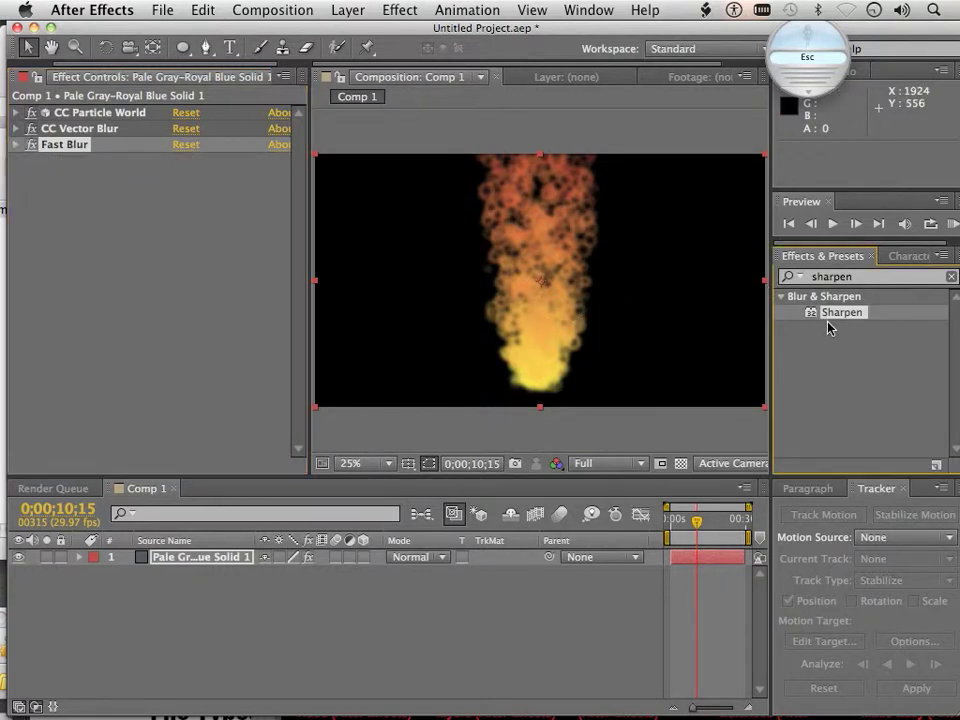
drag(813, 316, 167, 263)
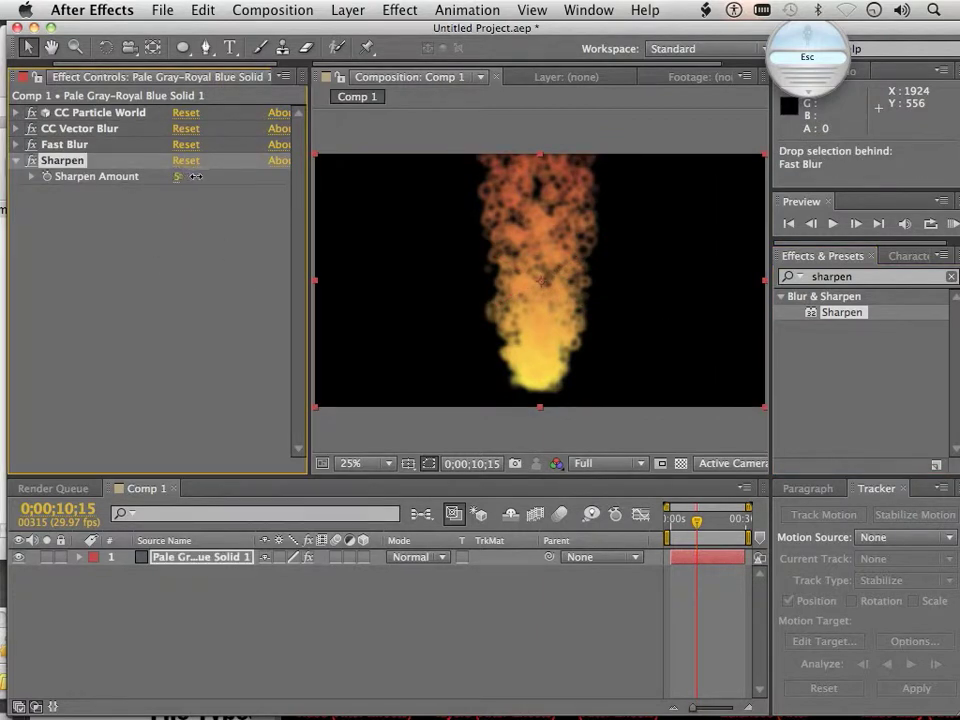
drag(195, 176, 201, 176)
drag(182, 180, 196, 181)
click(16, 162)
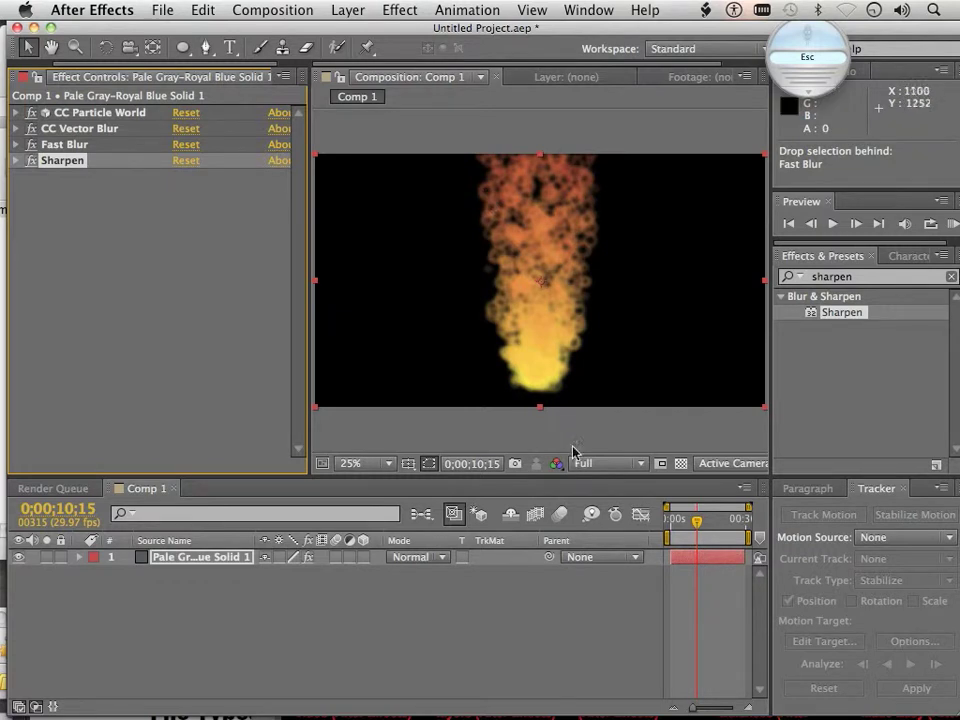
Step: Preview the fire animation from the first frame of Comp 1
click(669, 521)
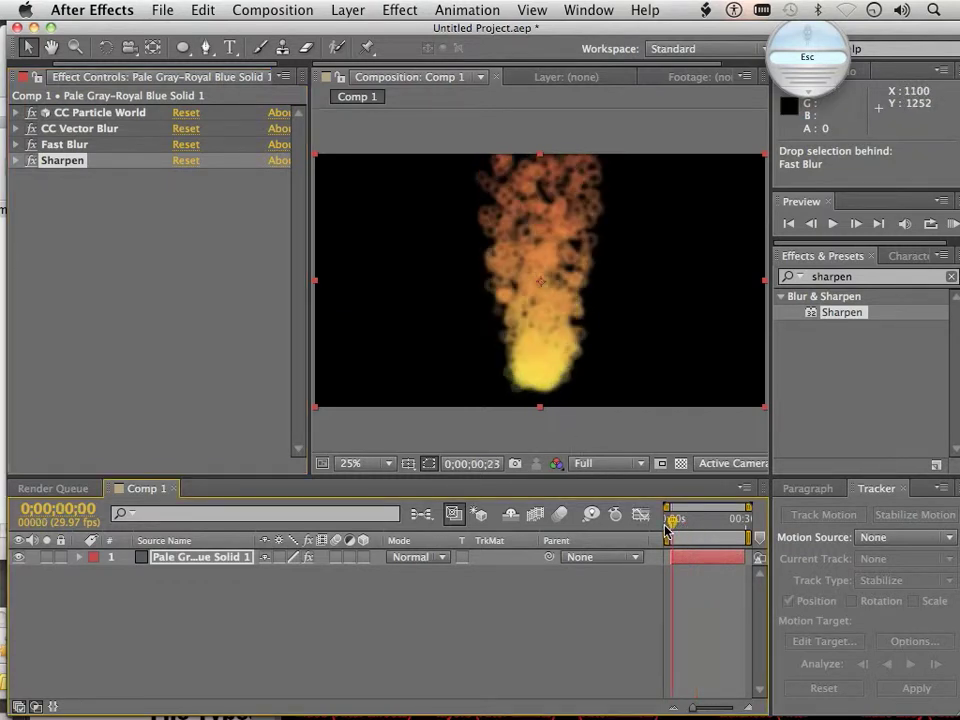
key(space)
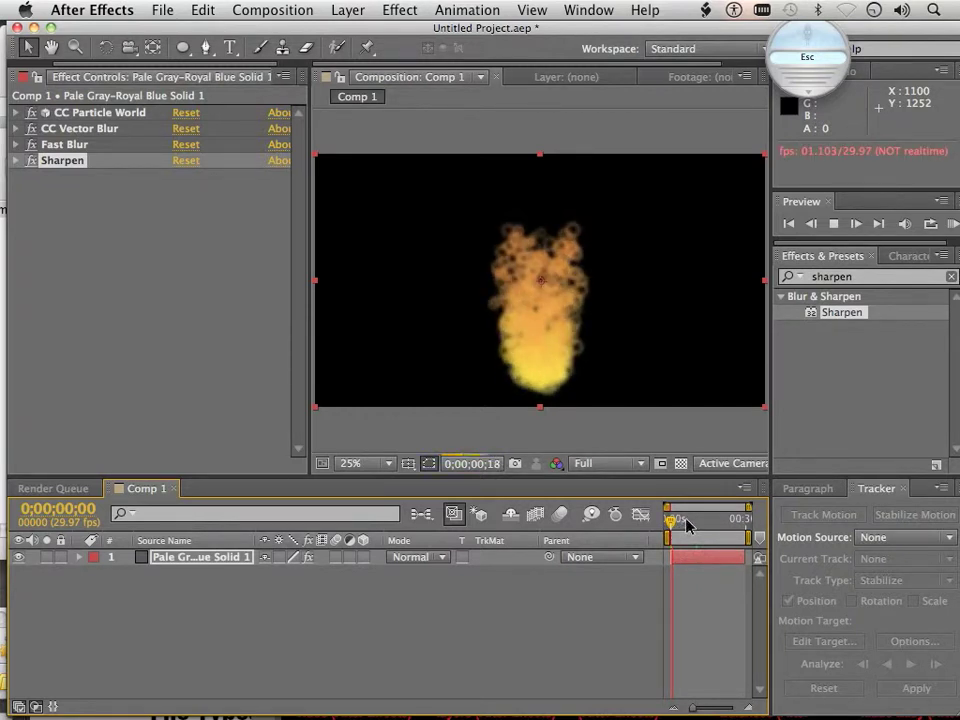
Step: Search the effects for "glow", apply Glow to the particle solid and set its Glow Threshold to 89.8%
click(874, 278)
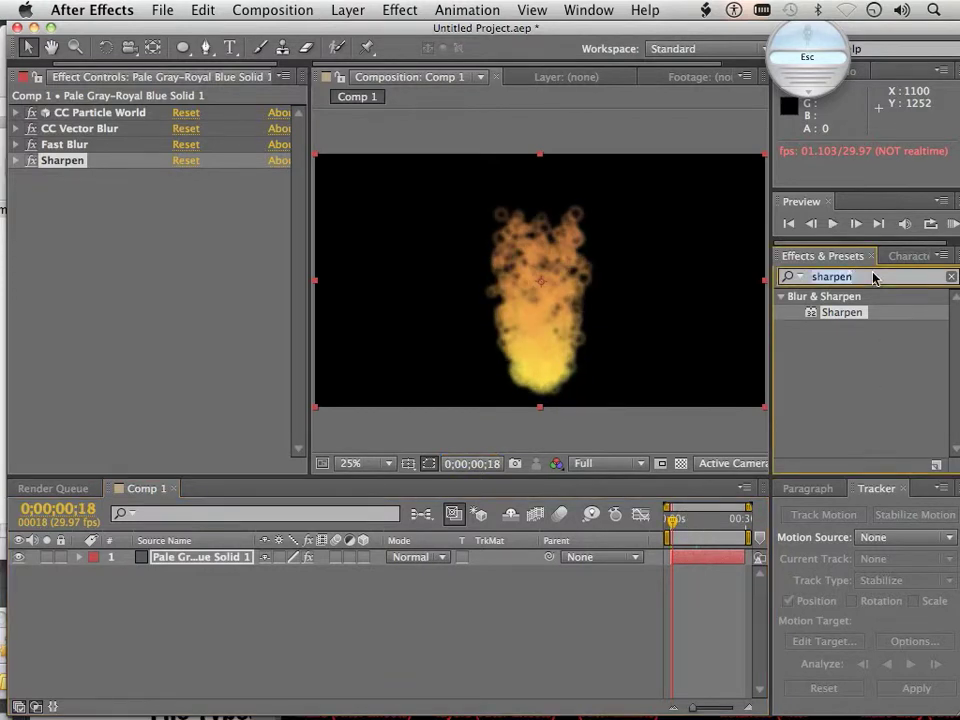
text(glow)
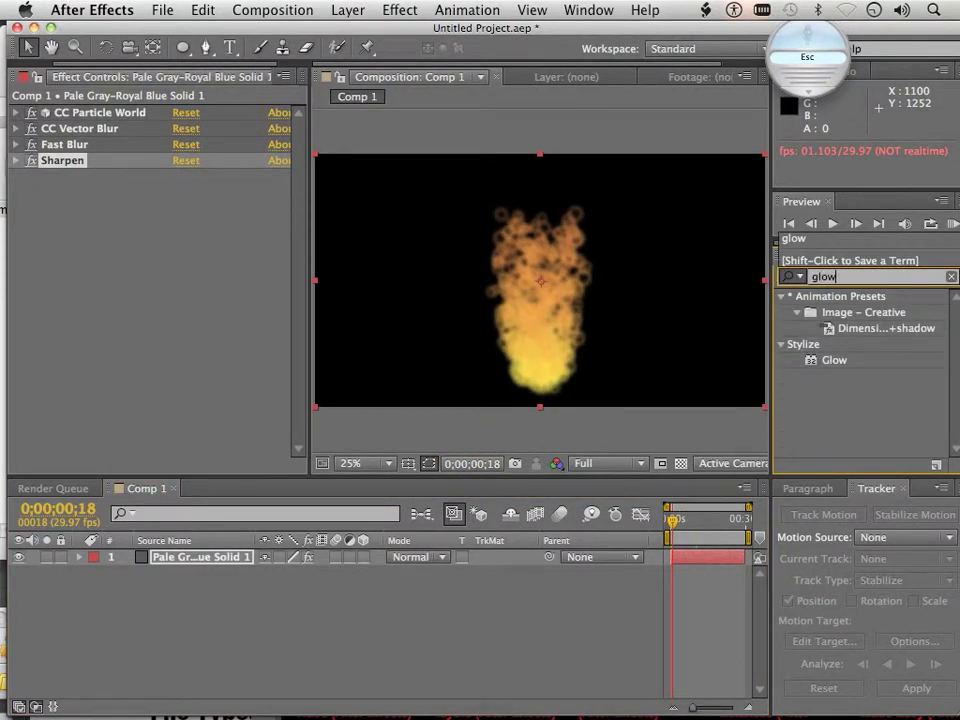
drag(810, 360, 84, 285)
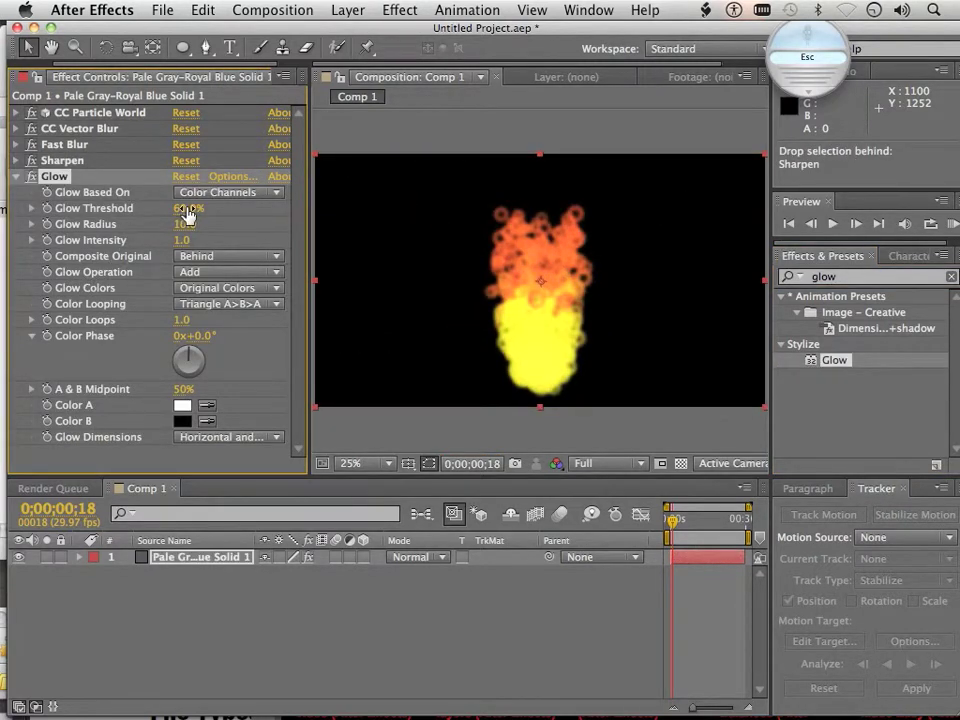
drag(217, 213, 269, 213)
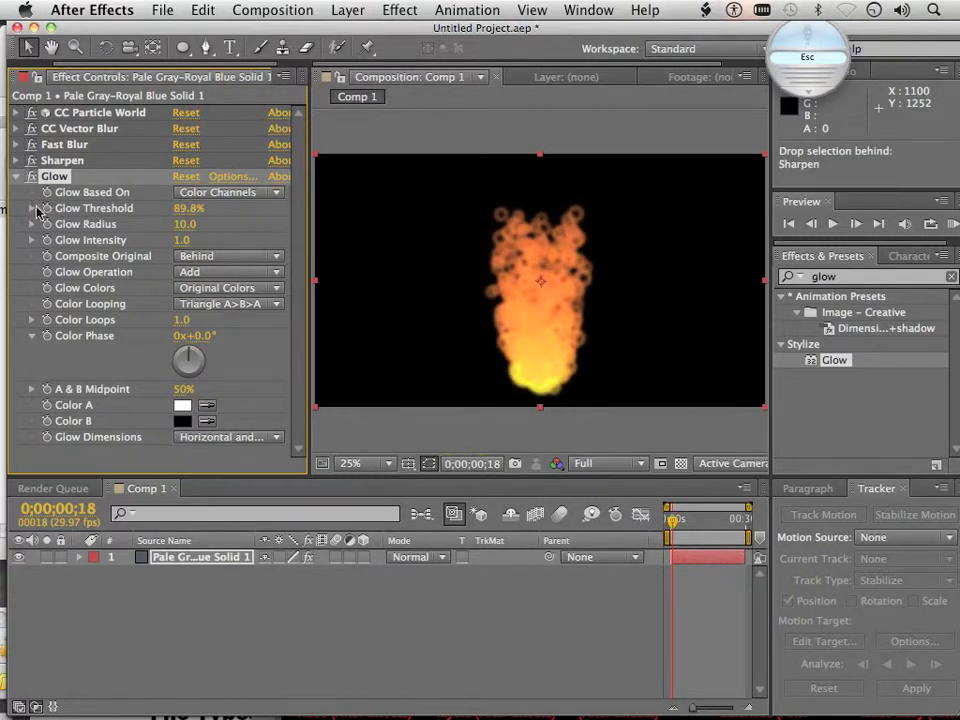
click(17, 177)
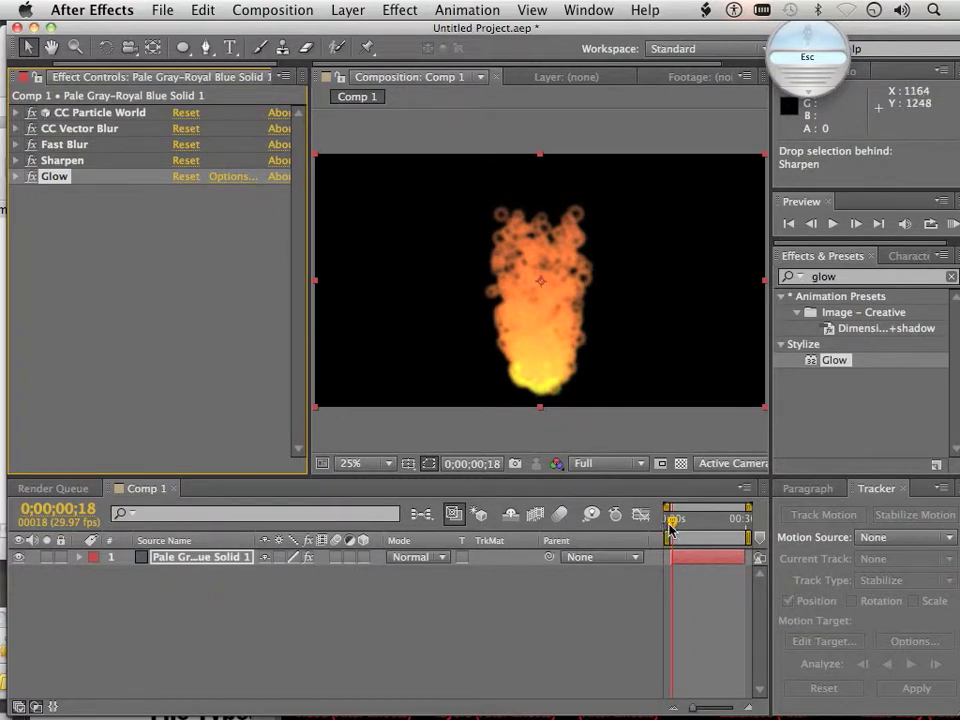
Step: Go to 0;00;15;00 and set the CC Vector Blur Amount to 14.5
drag(673, 523, 708, 521)
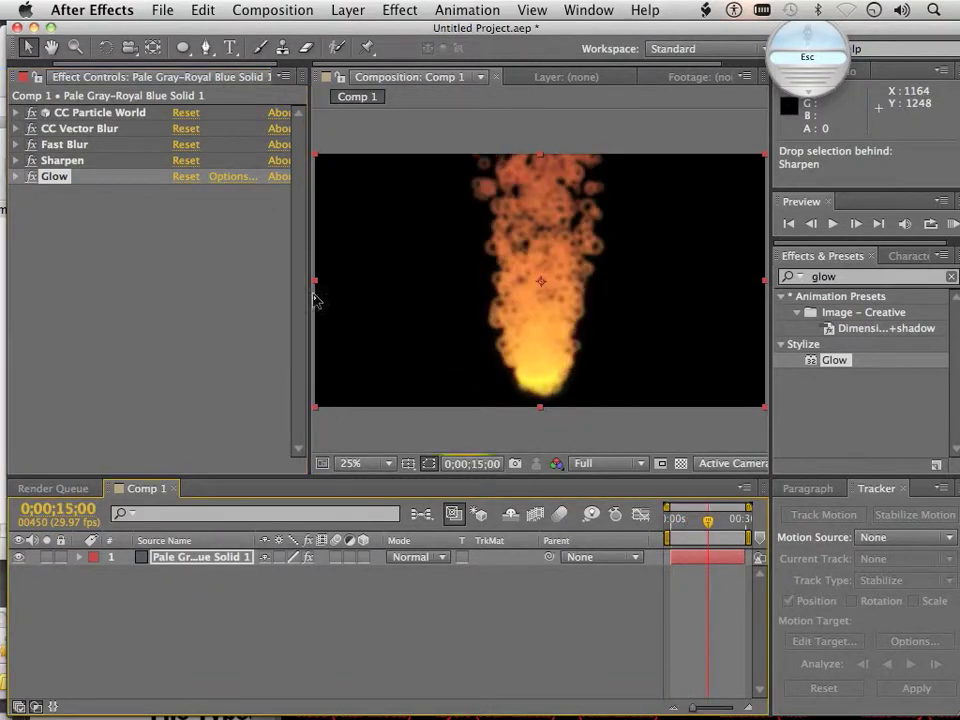
click(16, 128)
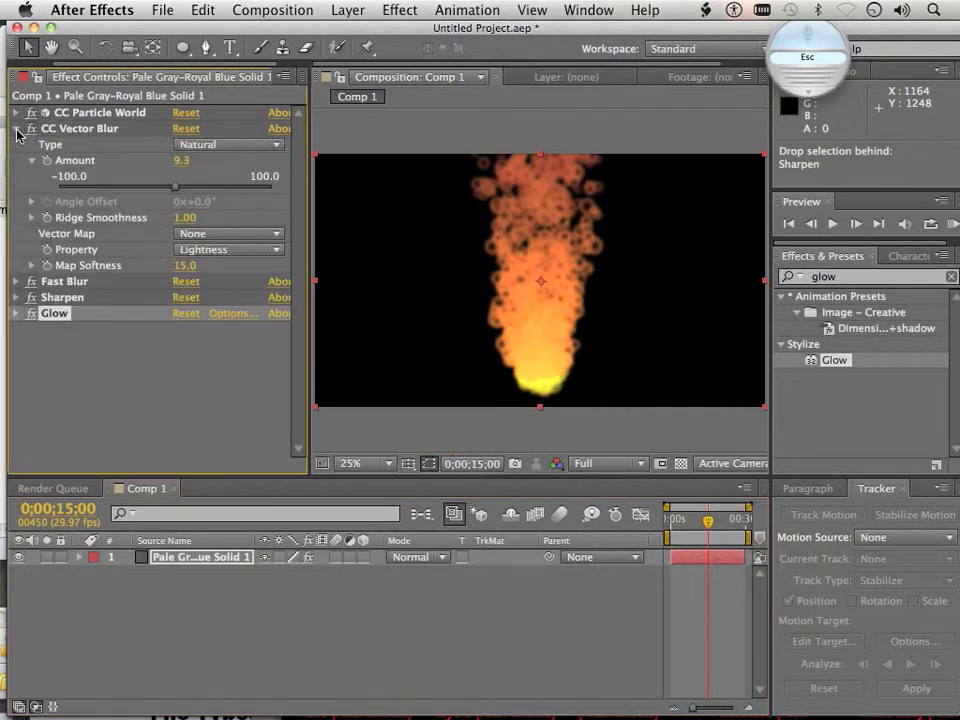
mouse_move(180, 190)
mouse_down()
mouse_move(212, 201)
mouse_move(250, 197)
mouse_move(196, 195)
mouse_up()
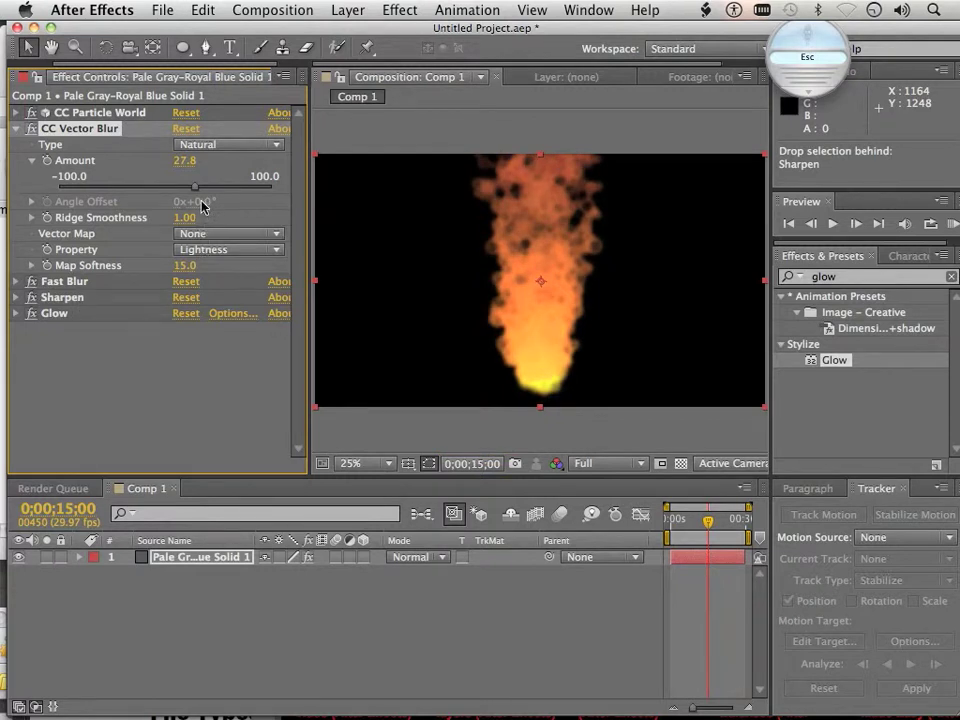
drag(196, 191, 180, 193)
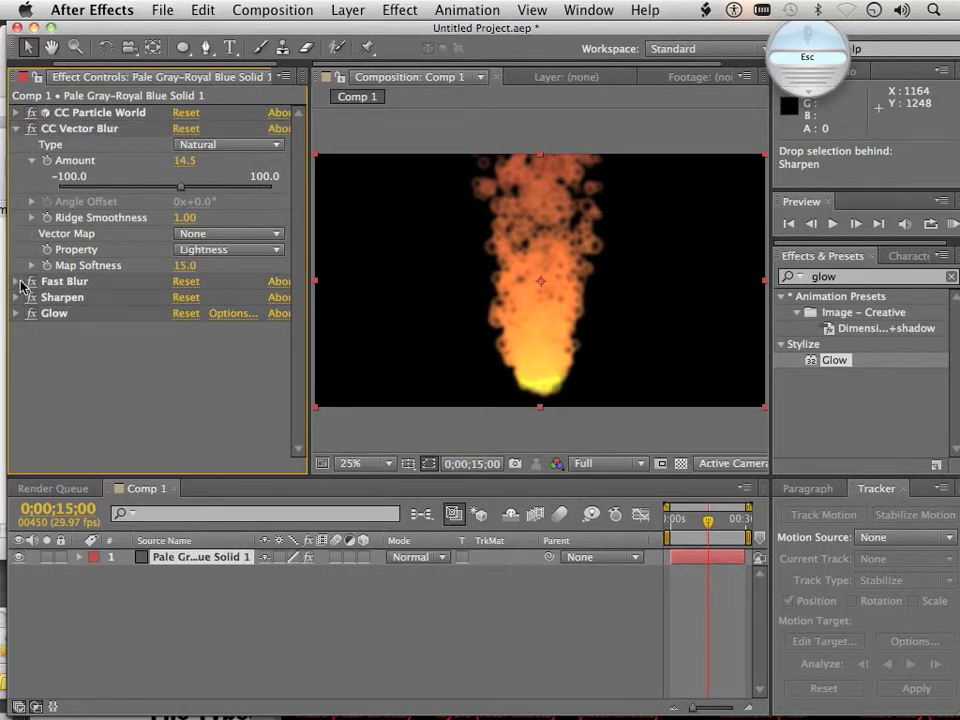
Step: Set the Fast Blur Blurriness to 22.4
click(18, 282)
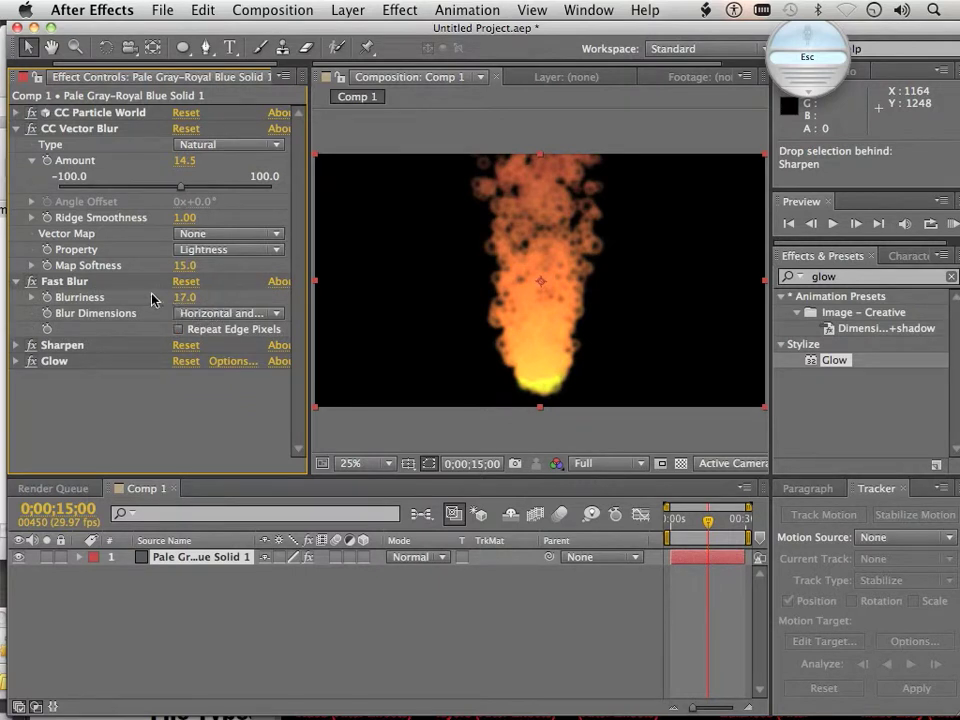
click(32, 297)
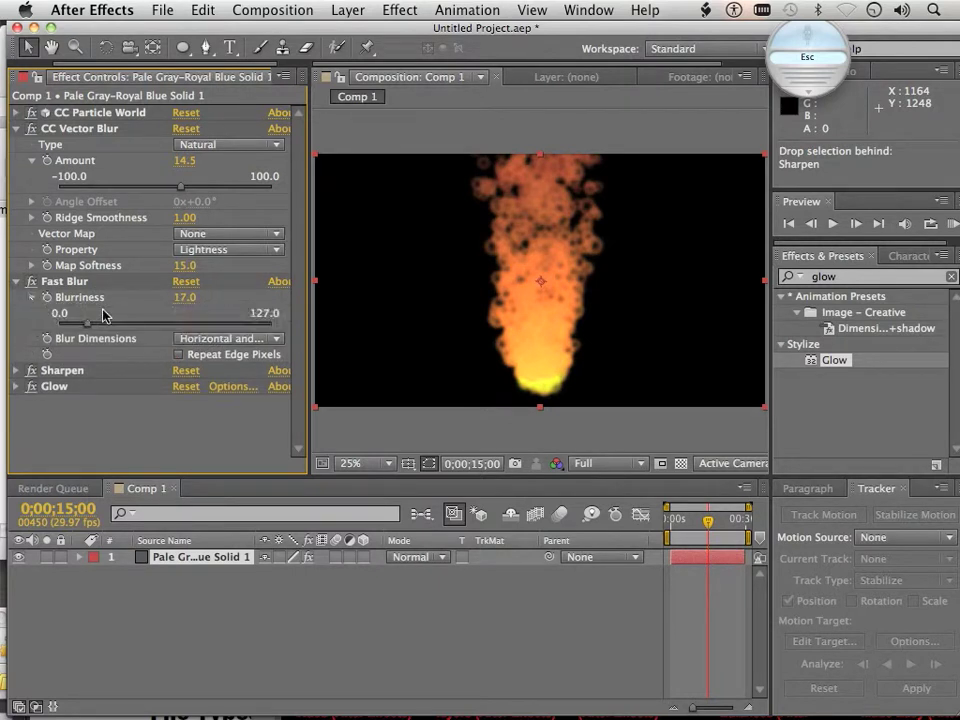
drag(86, 324, 98, 326)
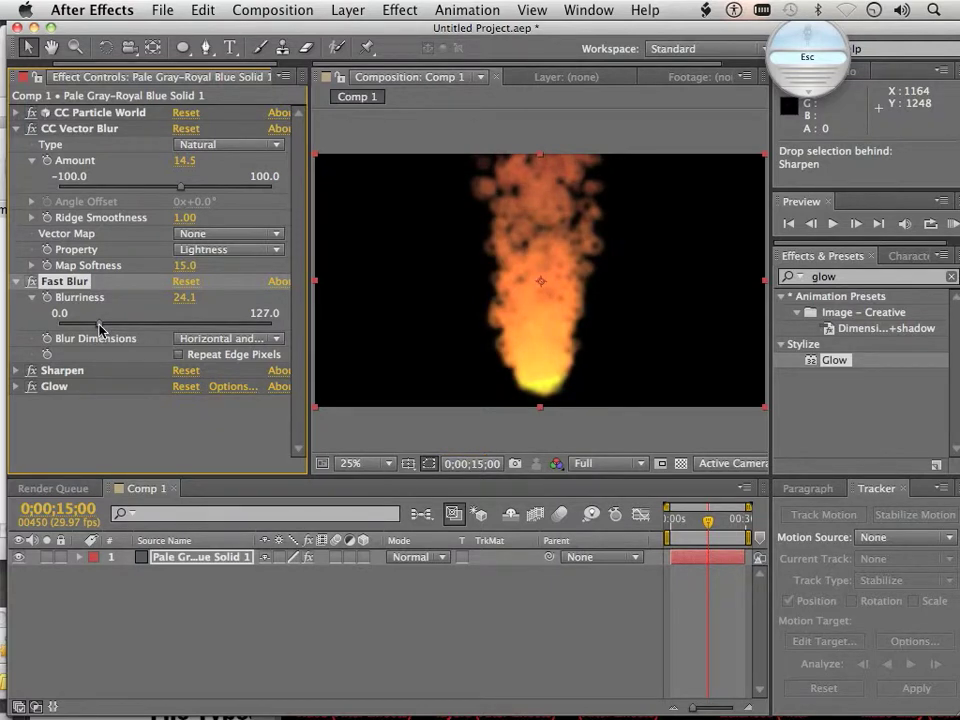
drag(99, 326, 97, 326)
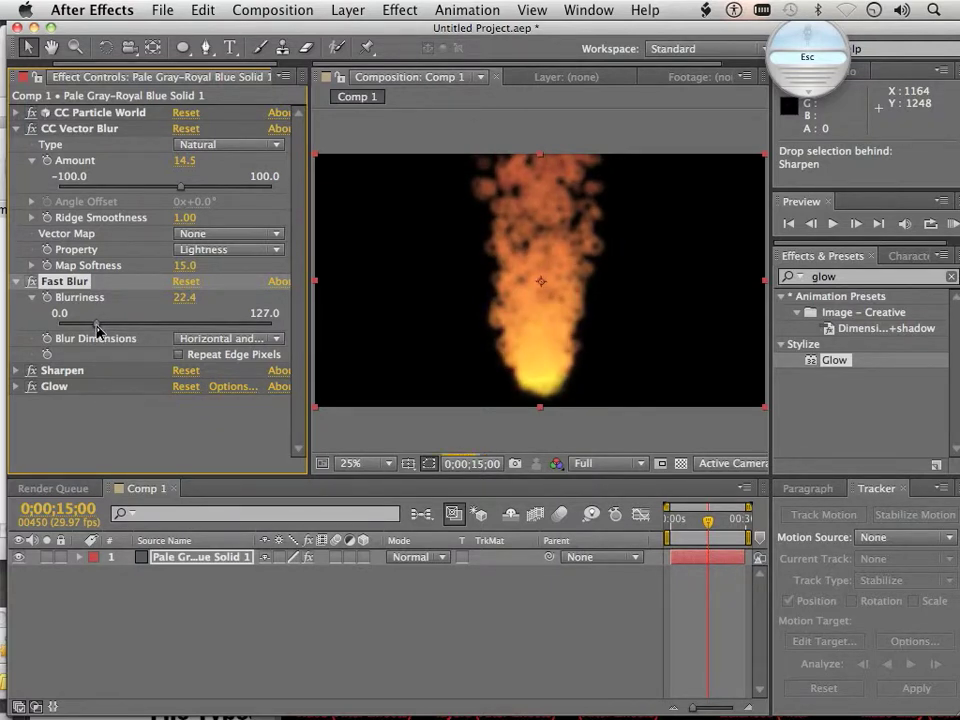
Step: Raise the Sharpen Amount to 92
click(17, 370)
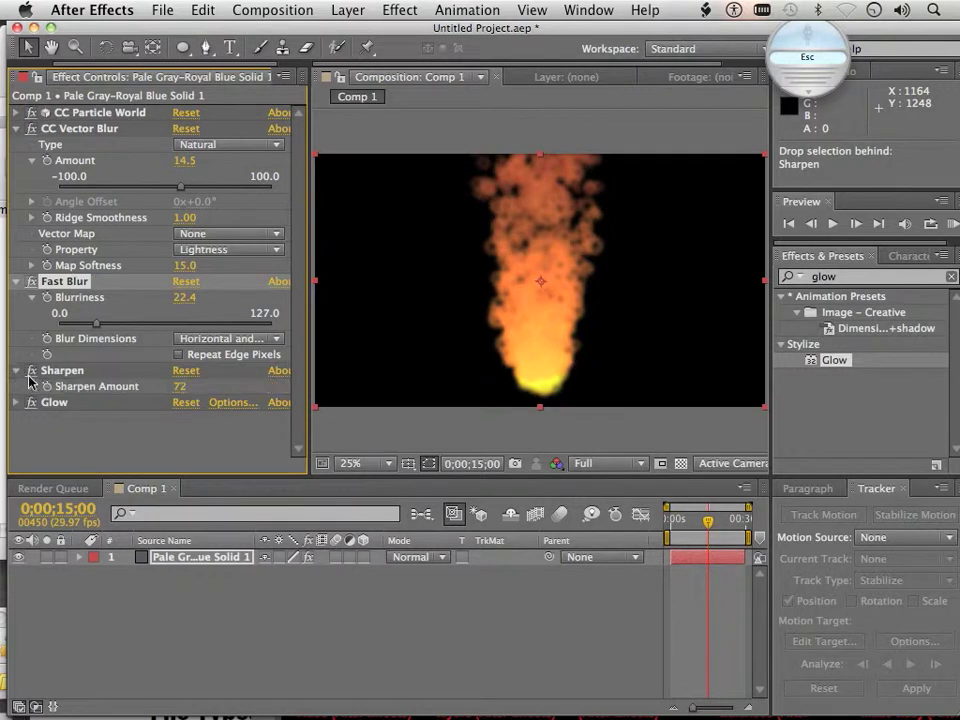
click(32, 386)
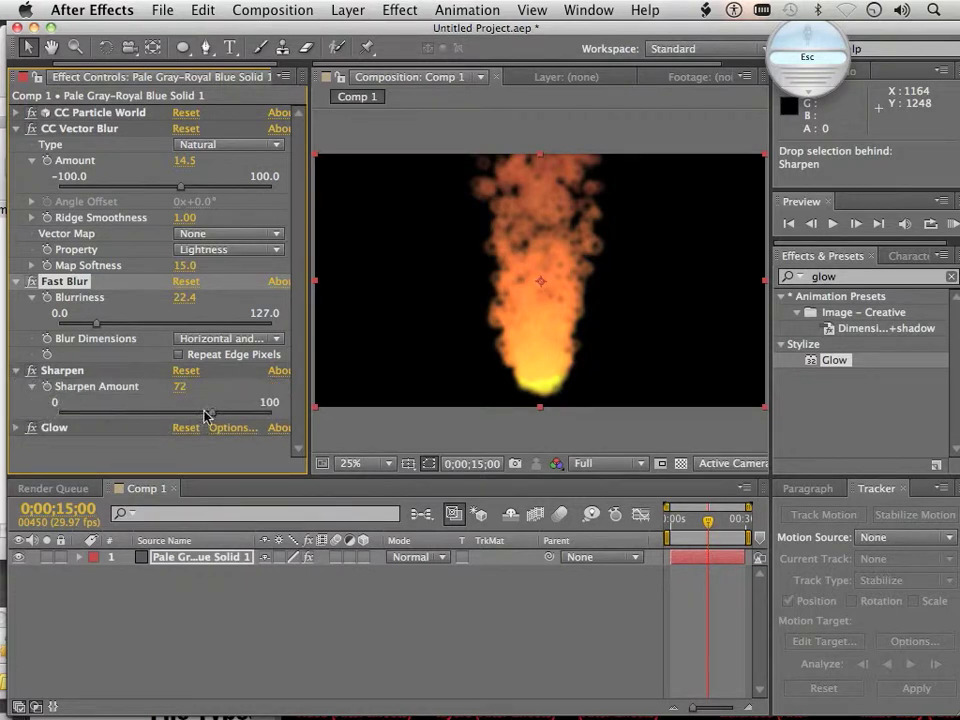
drag(205, 414, 258, 412)
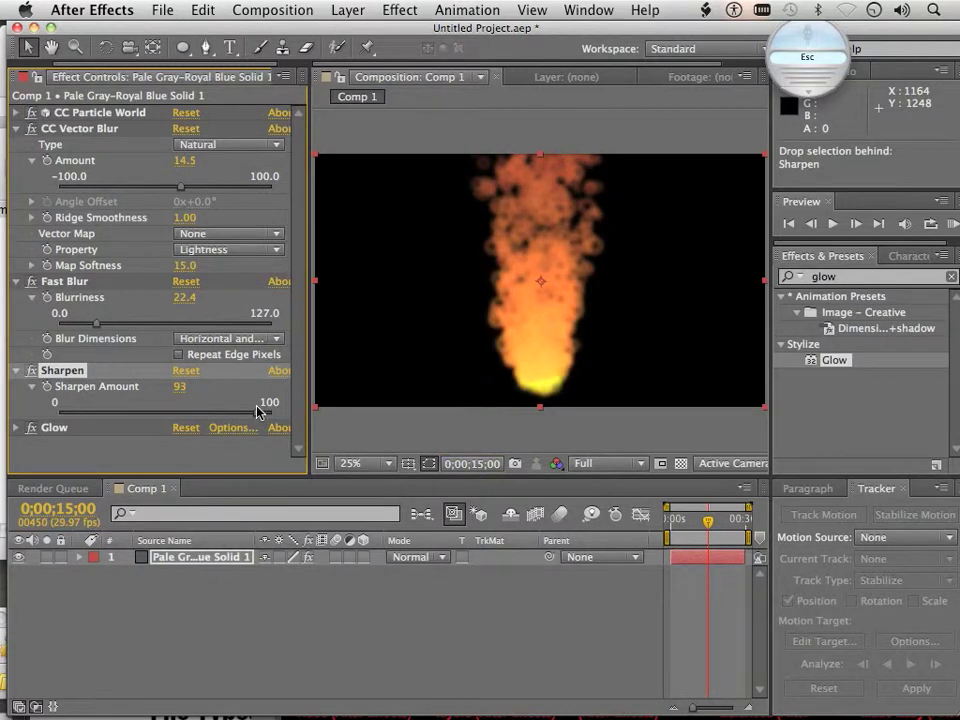
drag(258, 411, 255, 412)
Step: Expand the Glow effect's settings and raise its Glow Threshold to 94.1%
click(15, 427)
scroll(90, 405, down, 5)
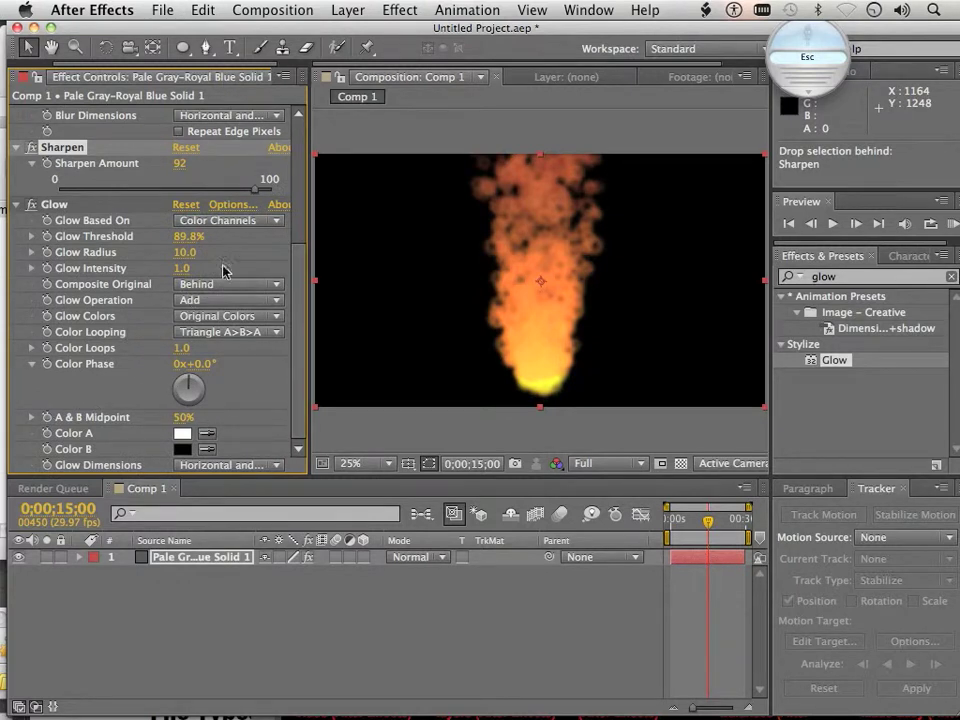
drag(198, 243, 211, 238)
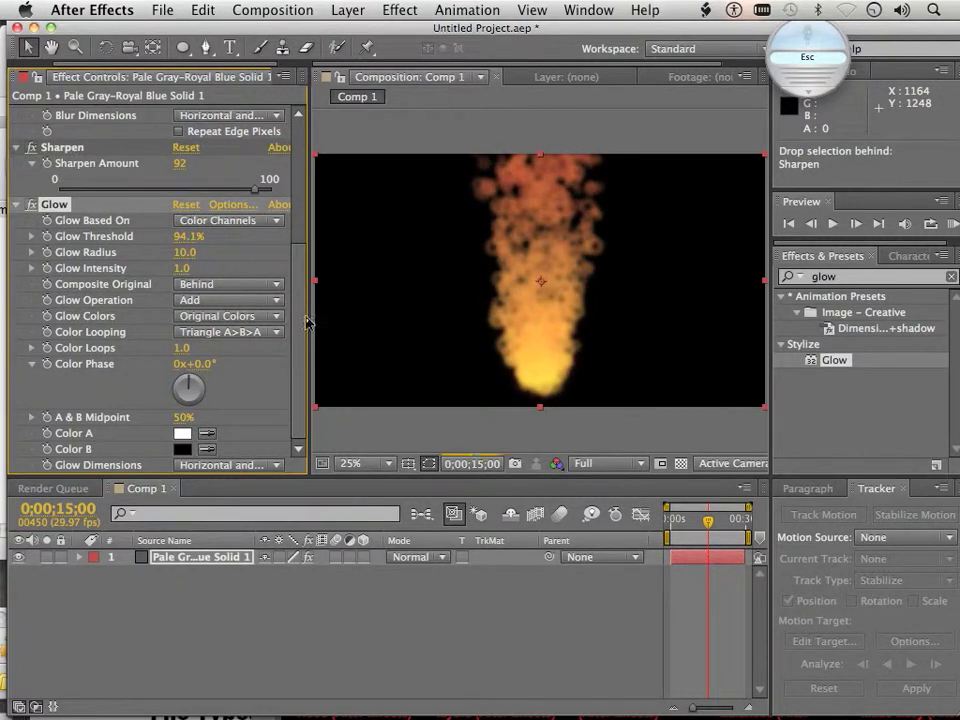
Step: Check the flame up close, and collapse the Glow, CC Vector Blur, Fast Blur and Sharpen settings of the fire solid
drag(303, 325, 304, 189)
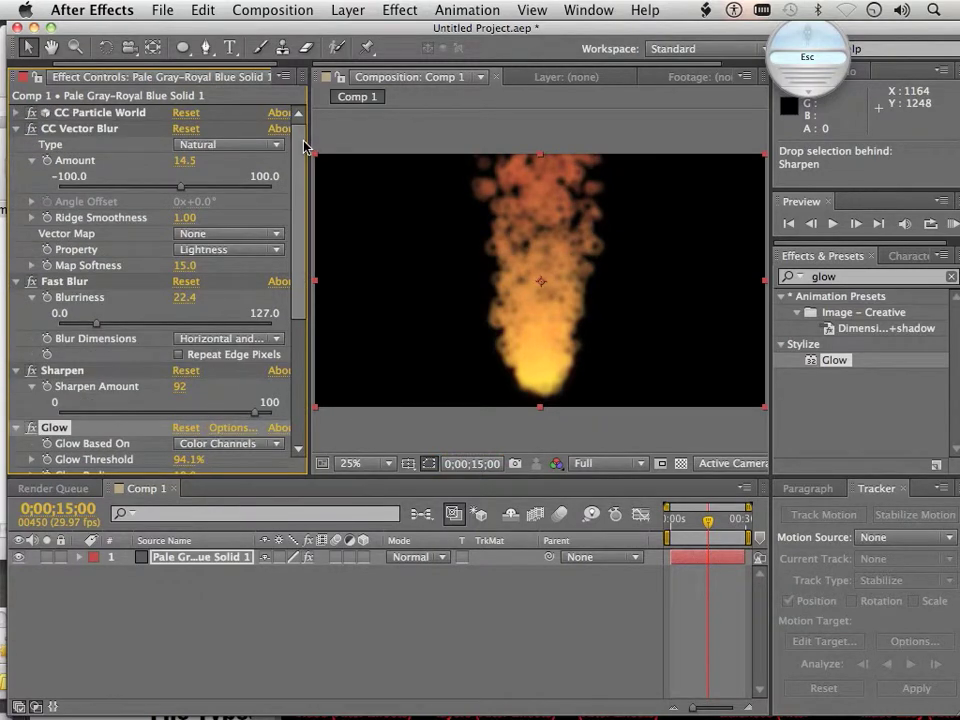
scroll(200, 300, down, 5)
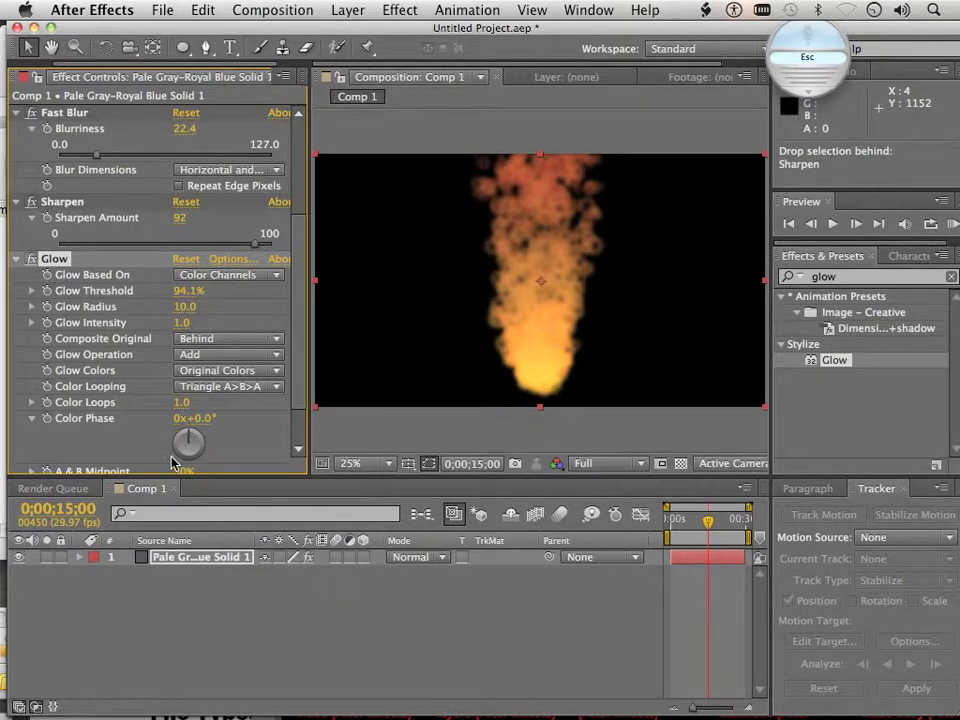
scroll(529, 302, up, 2)
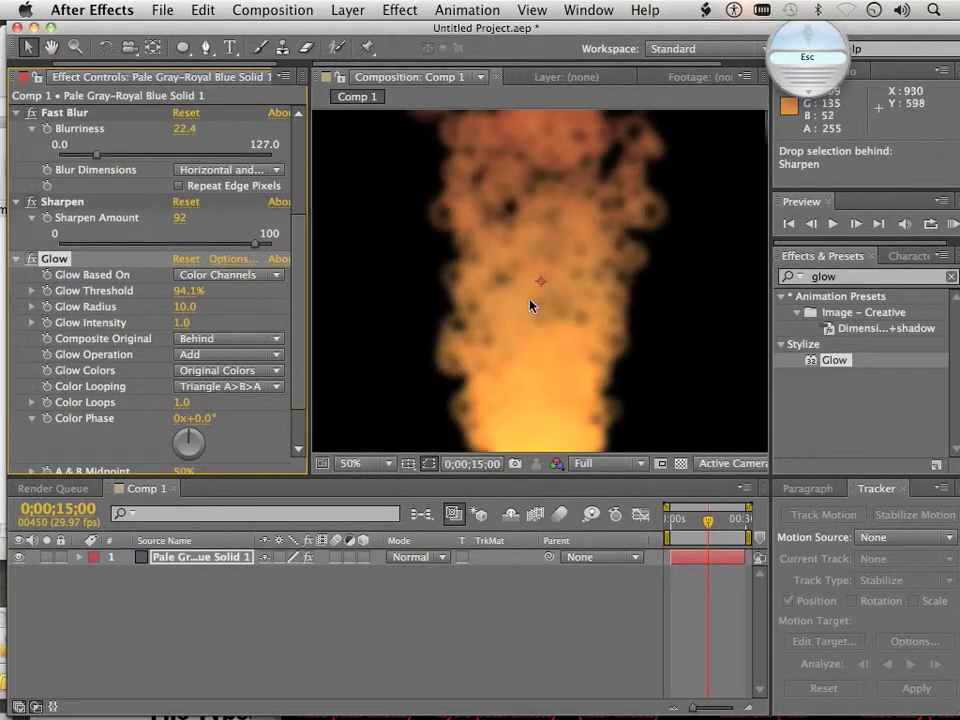
scroll(540, 285, down, 2)
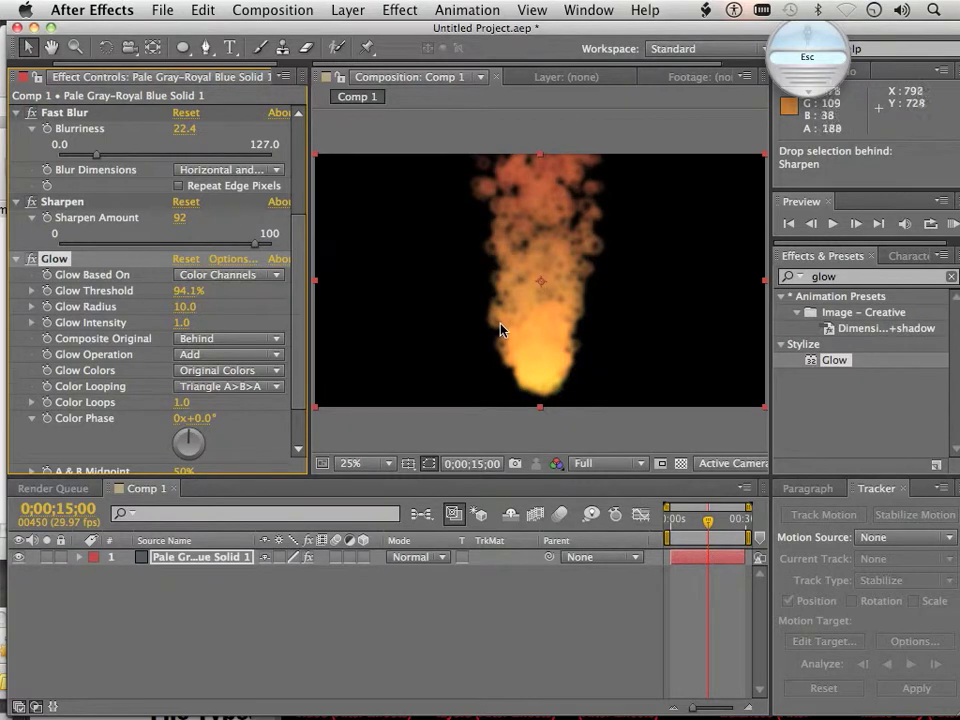
click(16, 260)
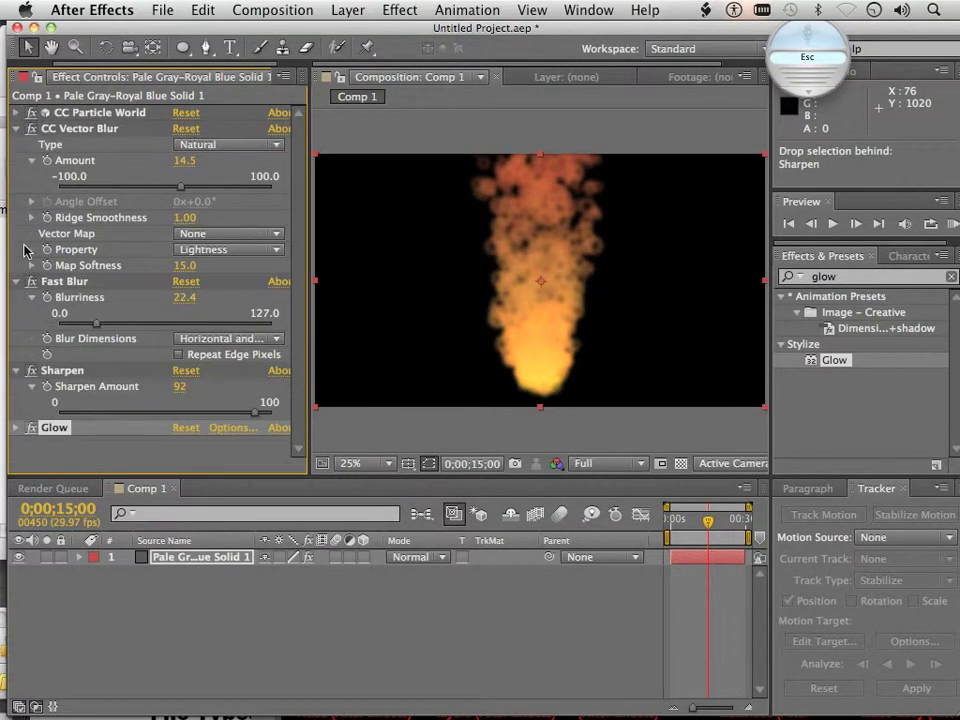
click(16, 127)
click(17, 145)
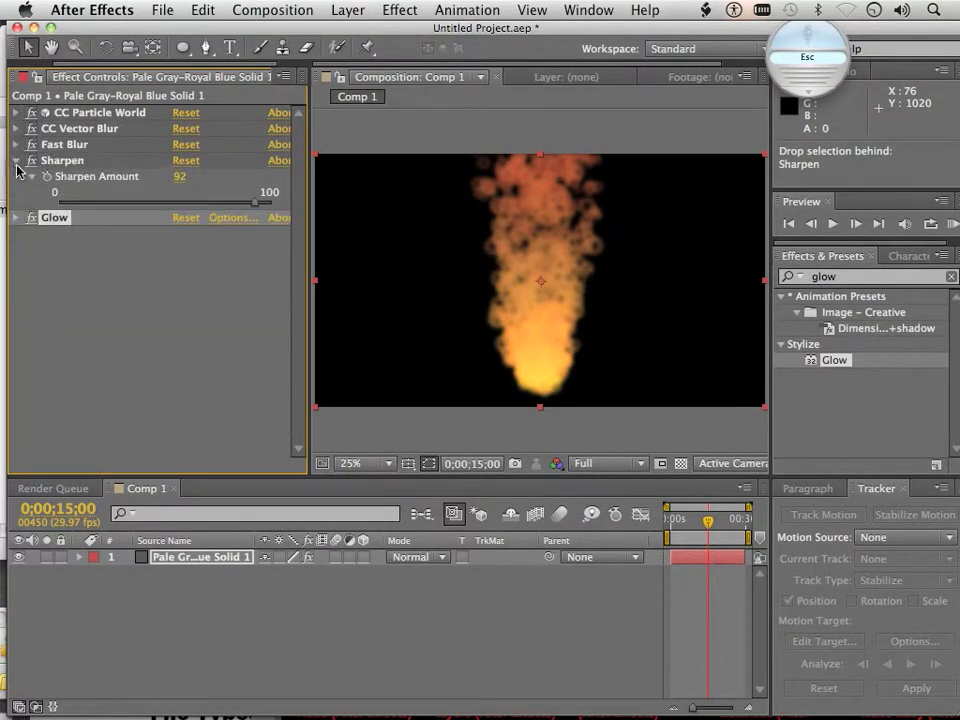
click(16, 161)
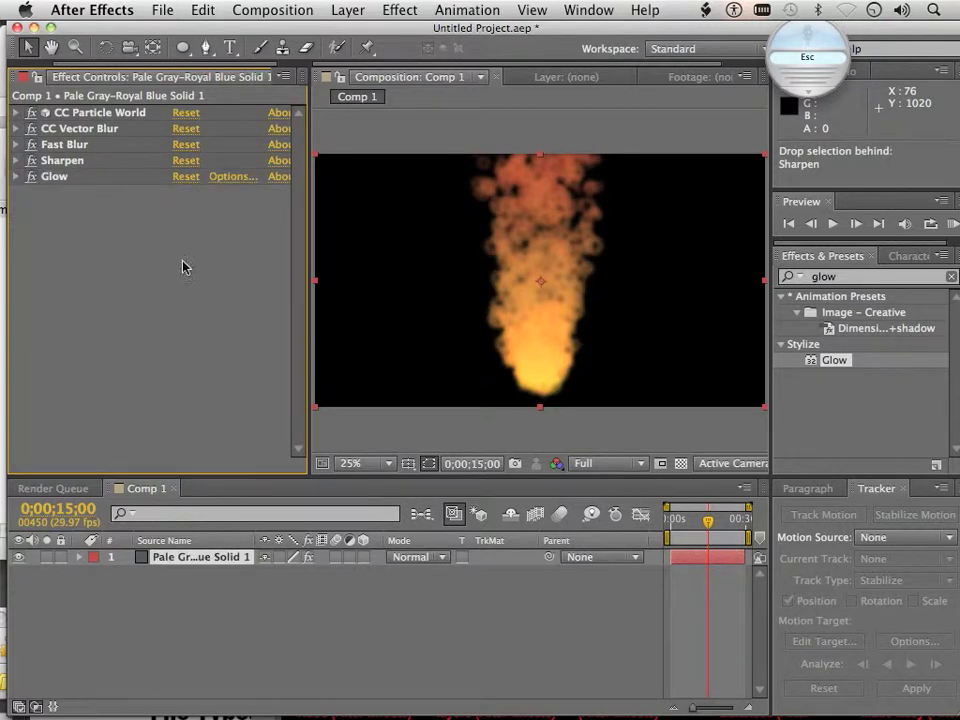
Step: Add a new solid layer to Comp 1 above the fire solid, keeping the default solid settings
right_click(403, 428)
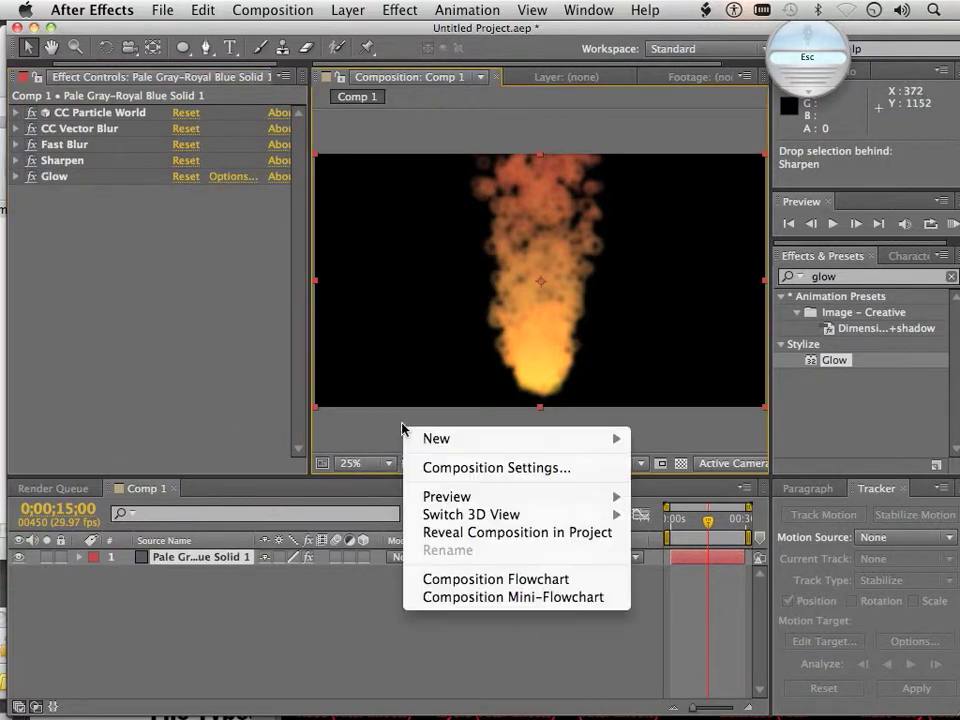
mouse_move(432, 437)
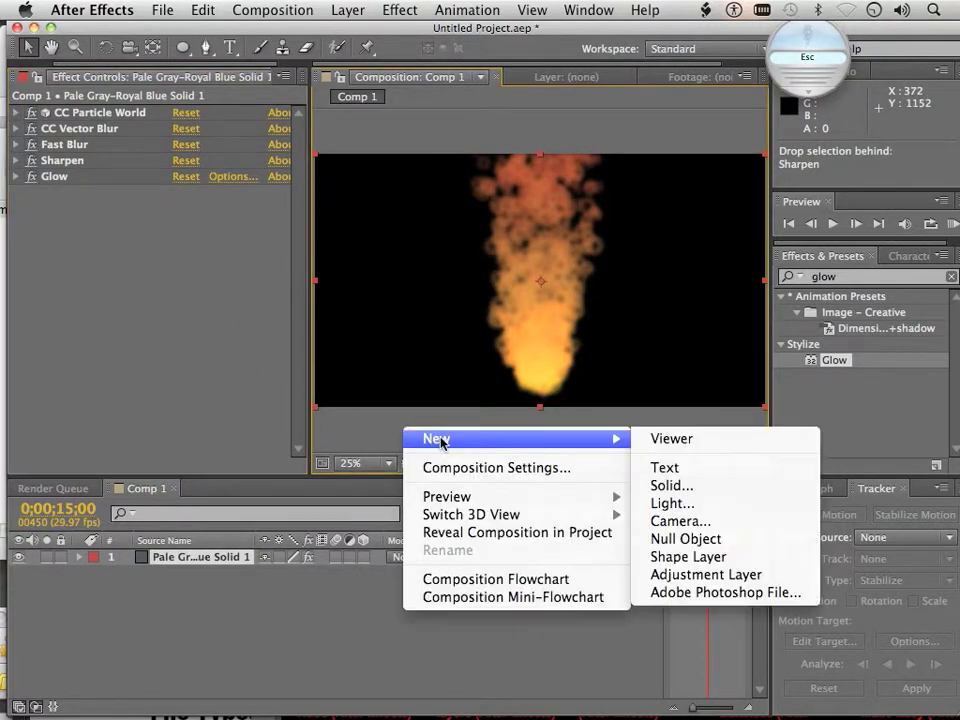
click(672, 486)
click(635, 543)
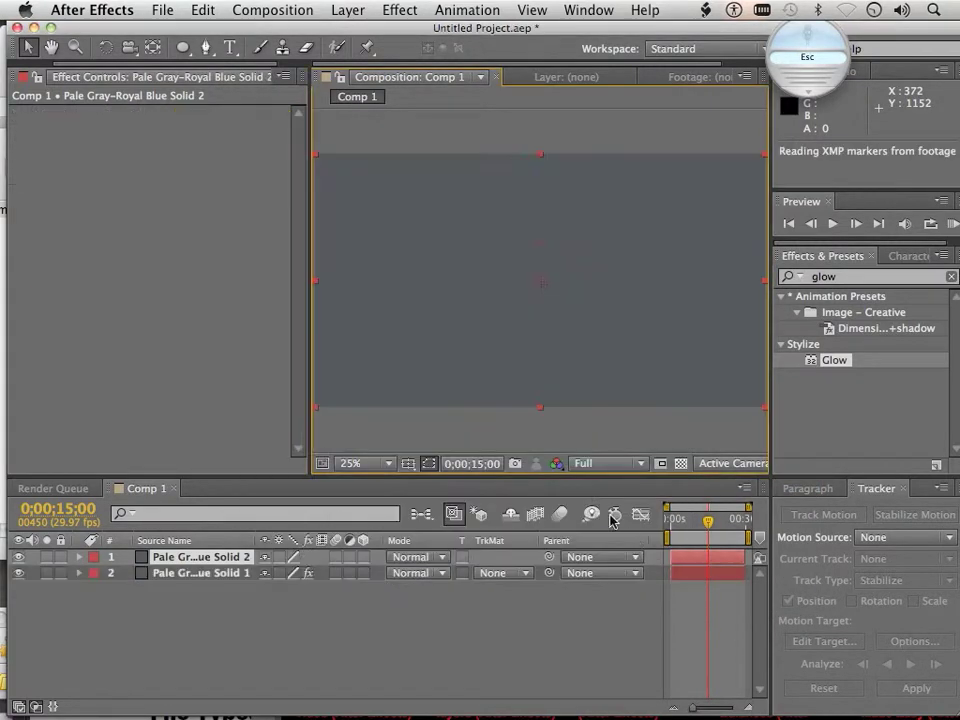
Step: Apply the Fractal Noise effect to the new solid
click(397, 11)
mouse_move(447, 242)
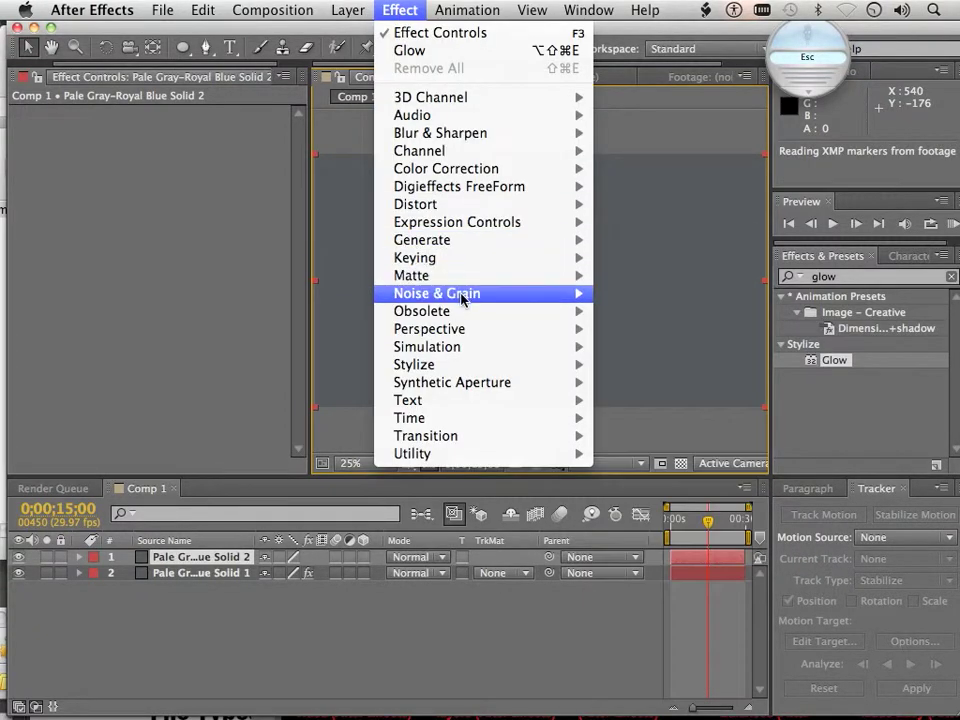
mouse_move(463, 296)
click(686, 333)
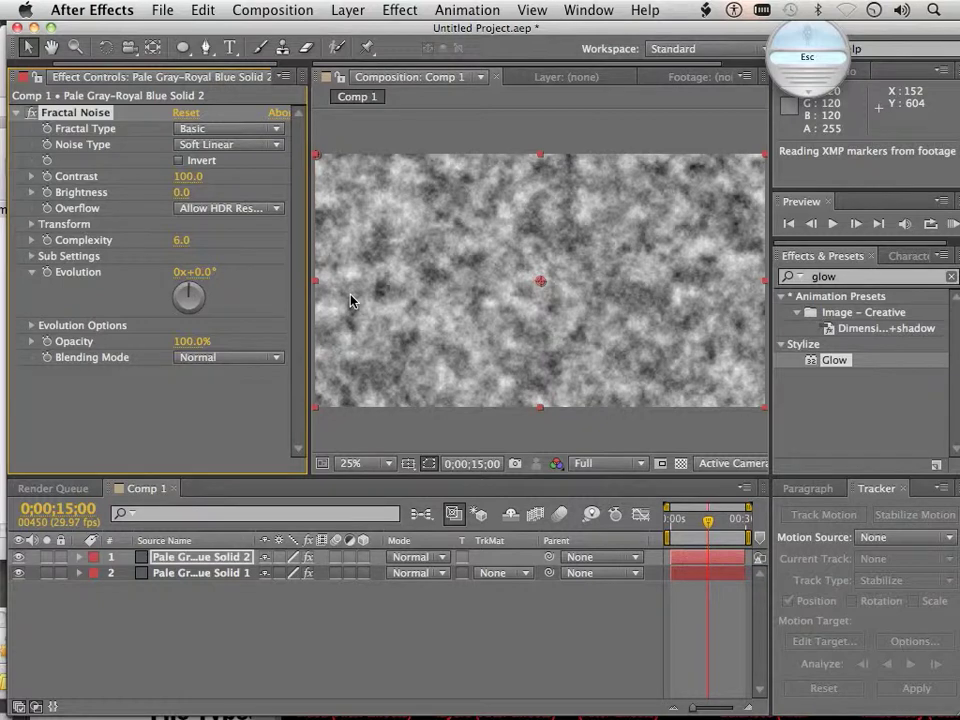
Step: Configure Fractal Noise with Uniform Scaling off, Scale Width 20.0, Scale Height 600.0 and Evolution 1x+25.0°, and collapse its settings
click(33, 225)
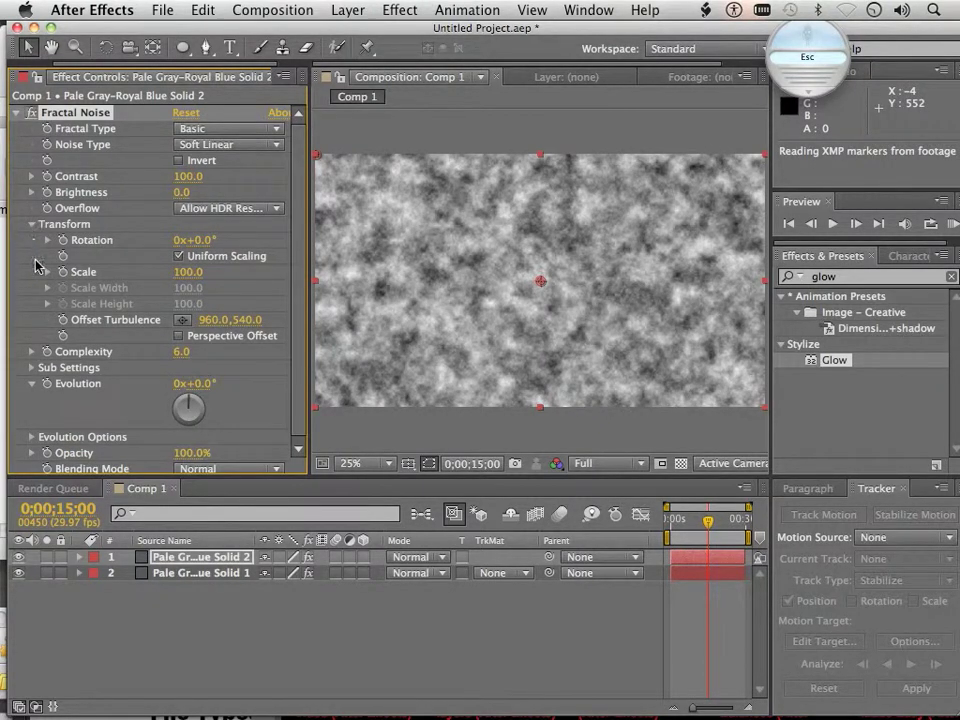
click(47, 272)
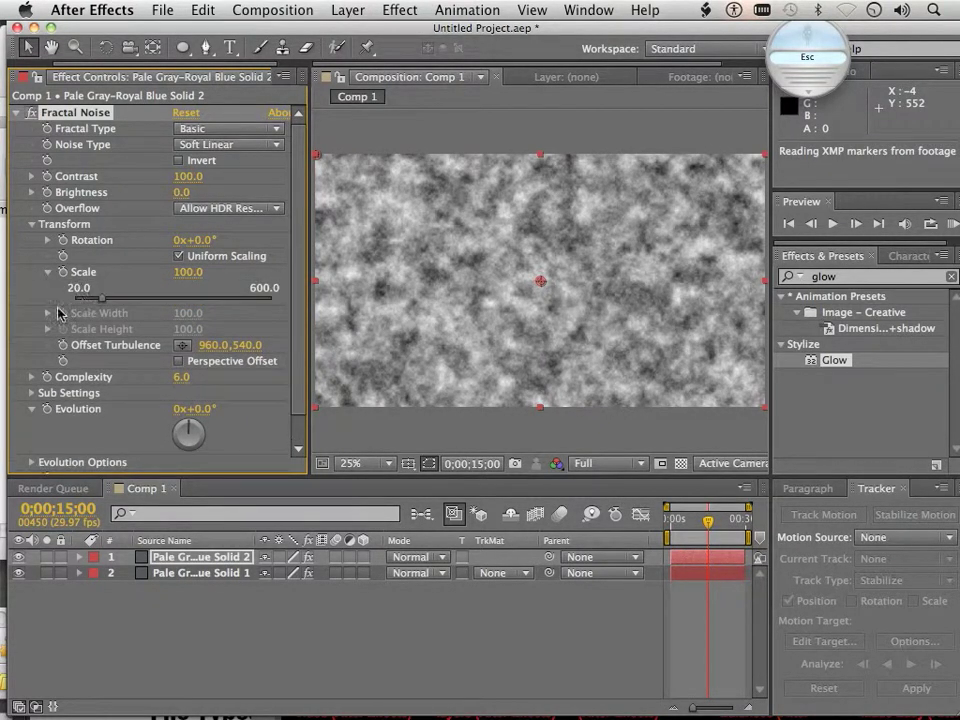
click(180, 256)
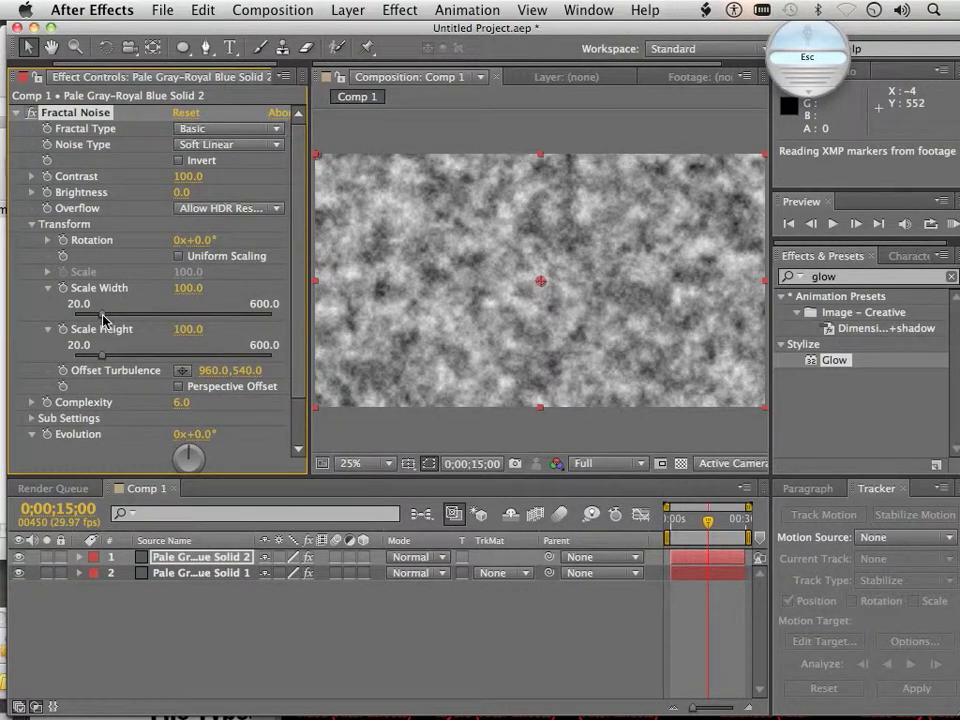
mouse_move(105, 318)
mouse_down()
mouse_move(154, 320)
mouse_move(60, 323)
mouse_up()
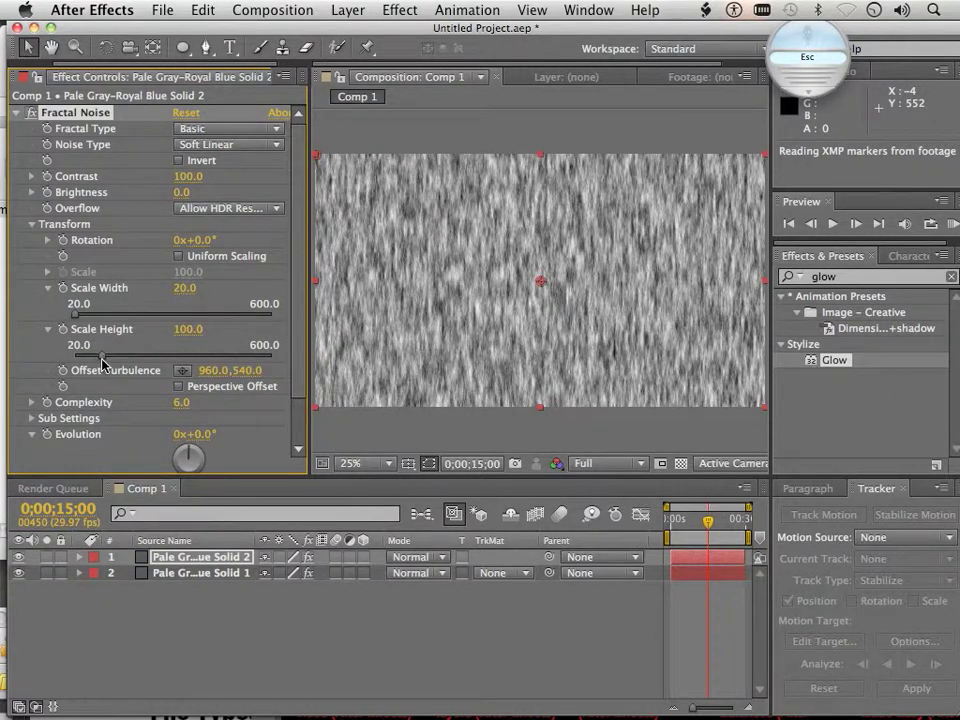
drag(101, 360, 313, 368)
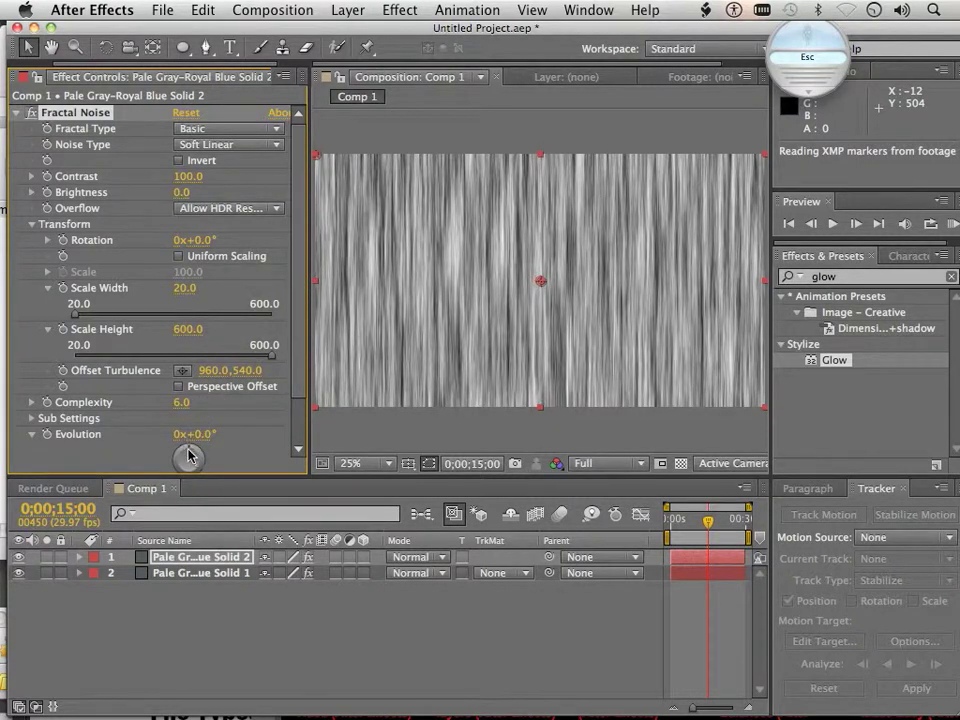
drag(189, 453, 146, 333)
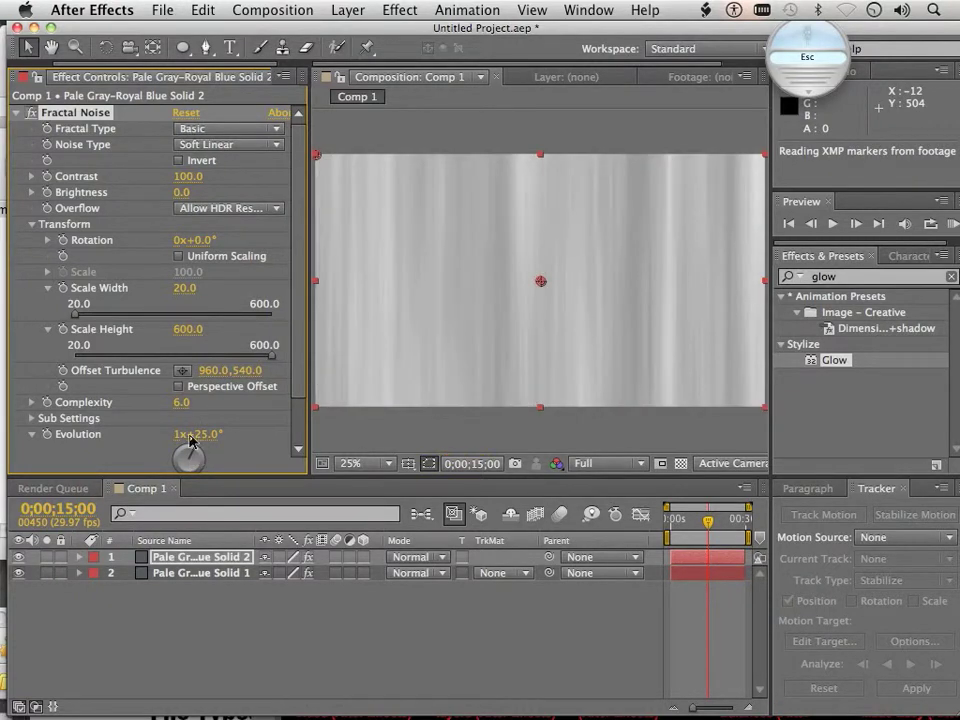
click(16, 114)
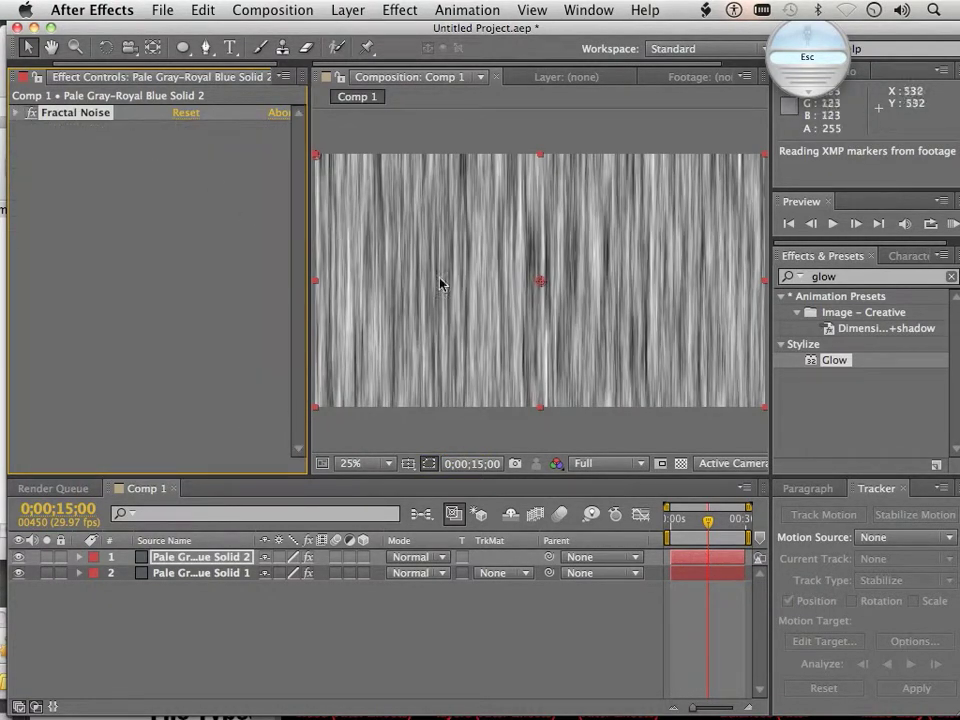
Step: Add Fast Blur after Fractal Noise on the new solid and set its Blurriness to 32.0
click(843, 281)
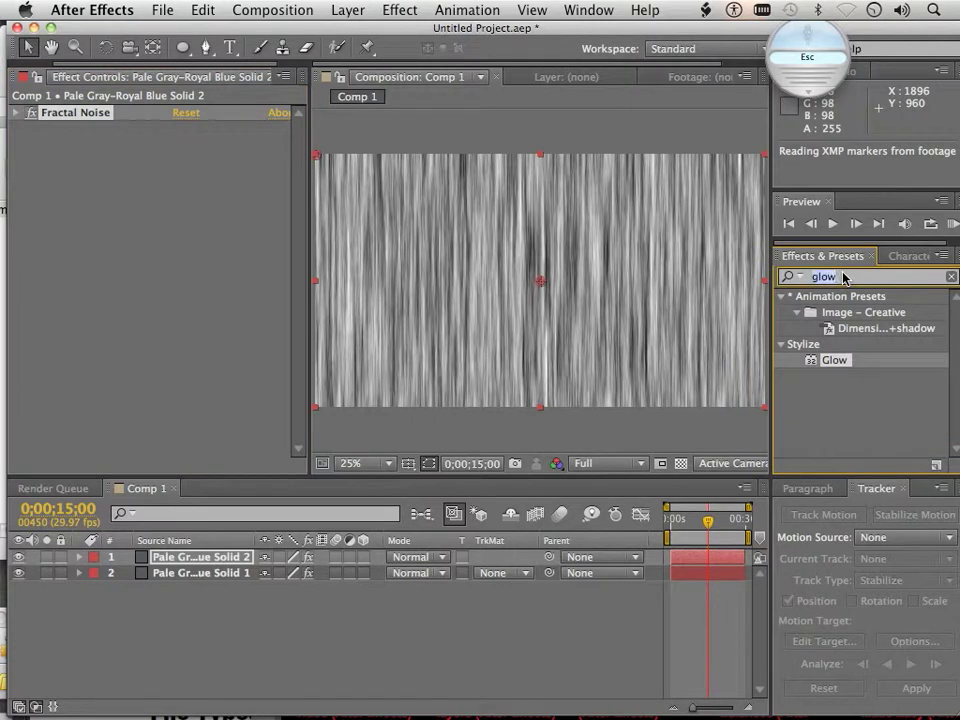
text(fast)
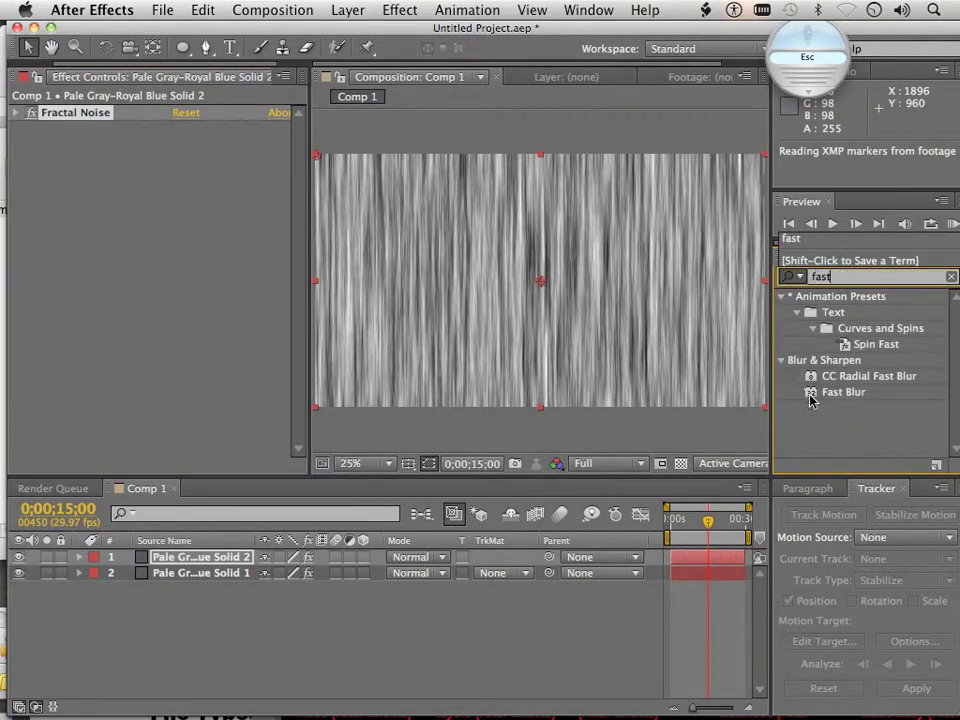
drag(812, 392, 155, 207)
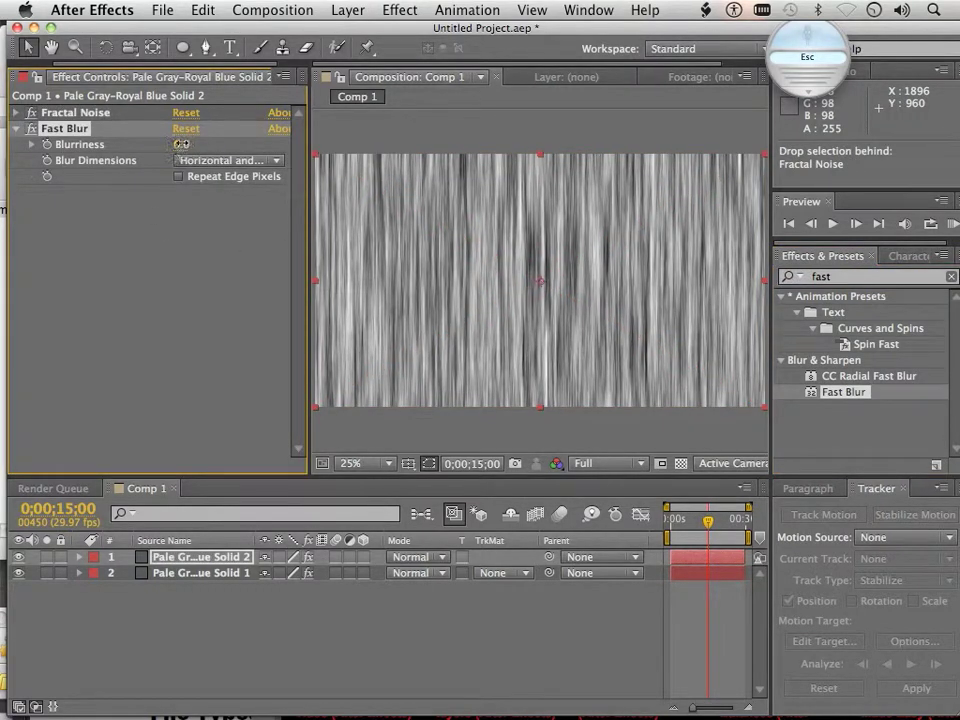
drag(188, 144, 207, 155)
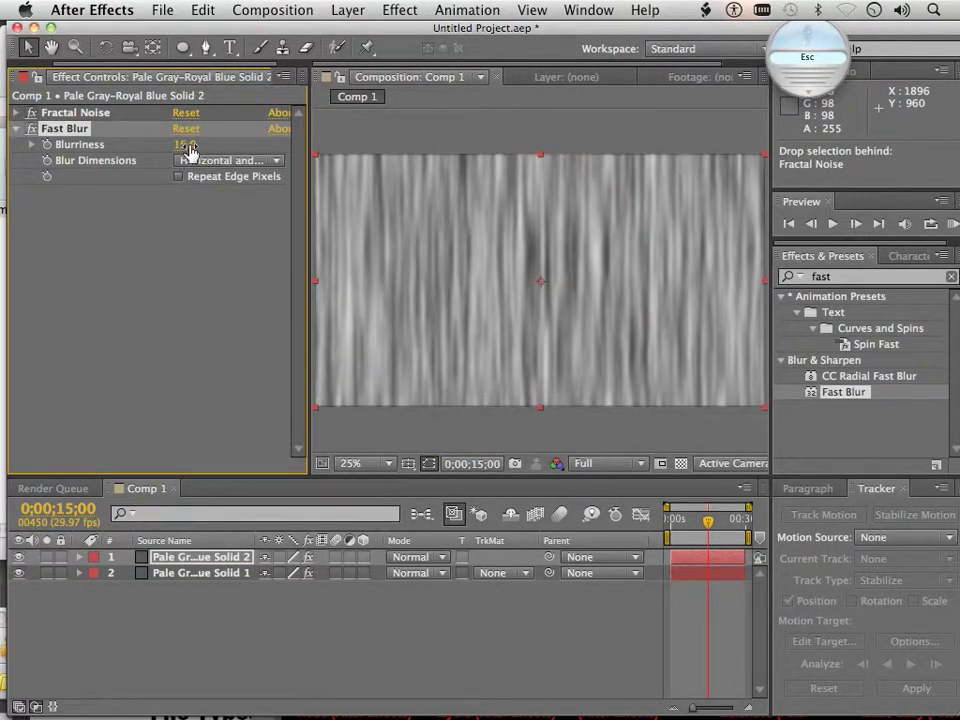
drag(186, 145, 200, 145)
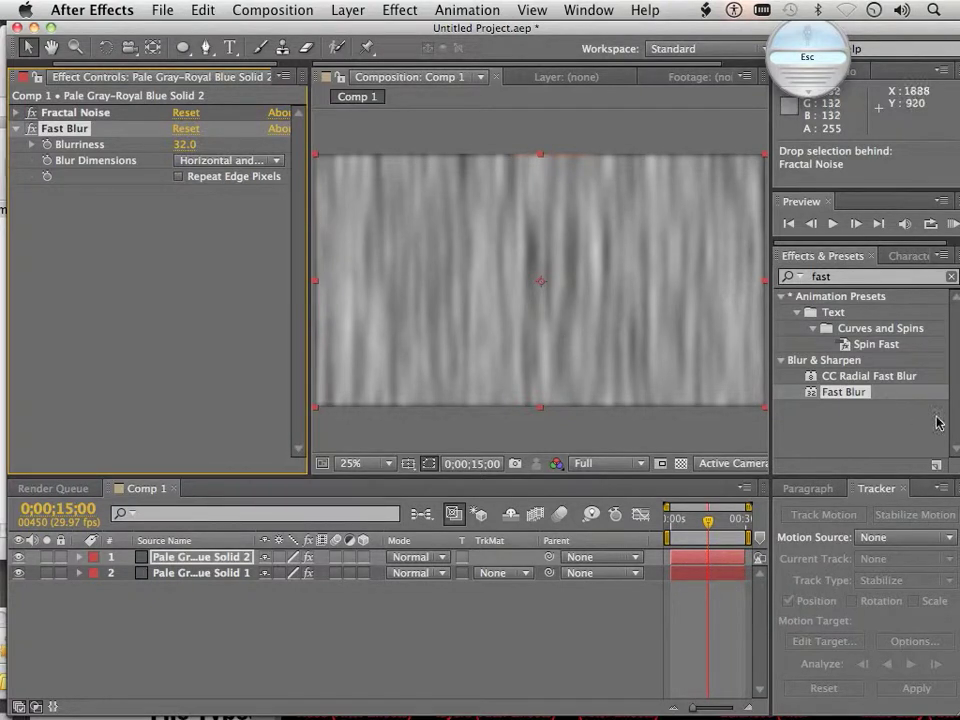
click(16, 128)
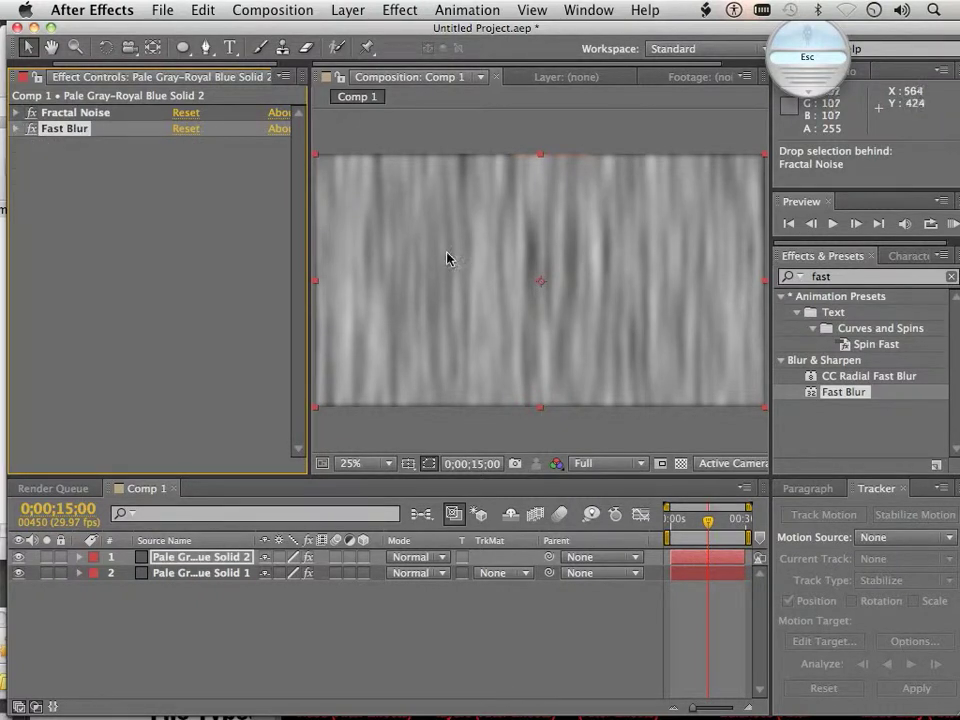
Step: Try Classic Color Burn on the noise solid and settle on Classic Color Dodge as its blending mode
click(444, 574)
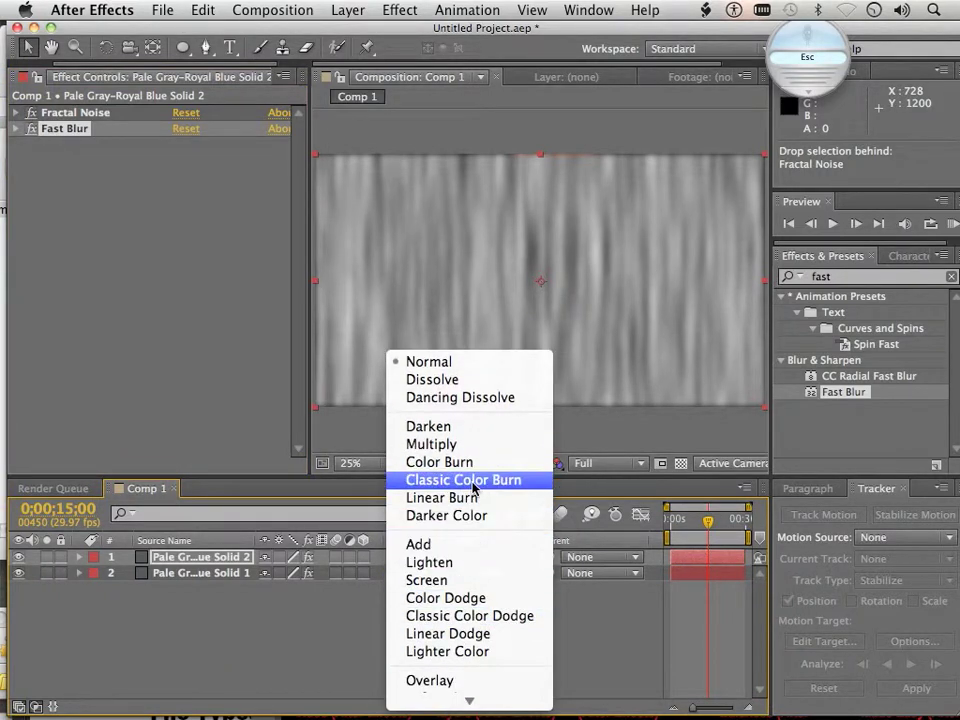
click(474, 488)
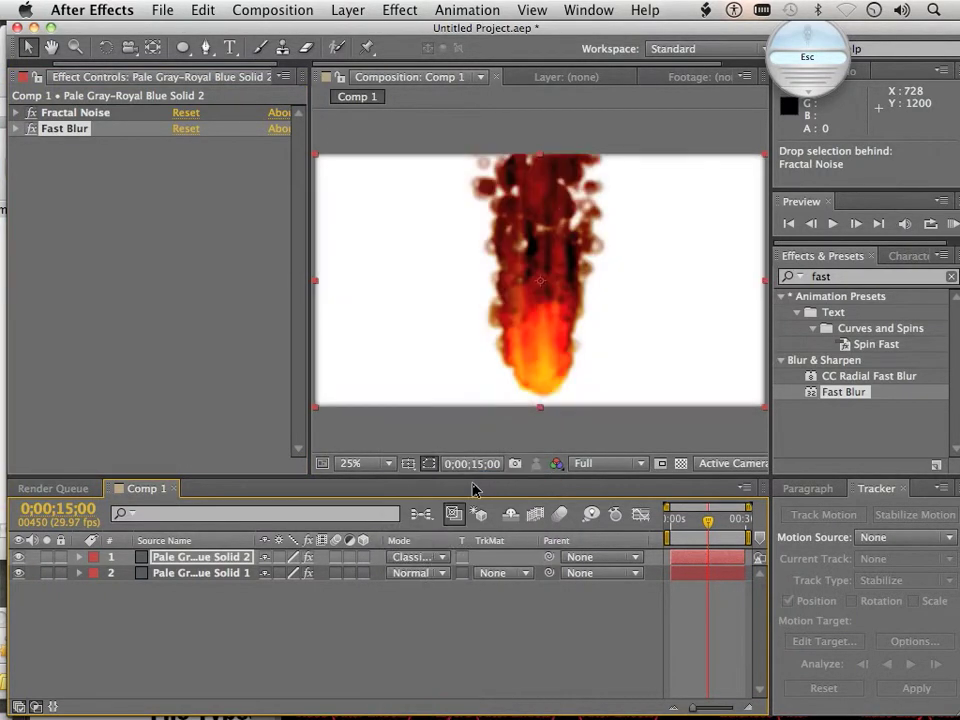
click(441, 557)
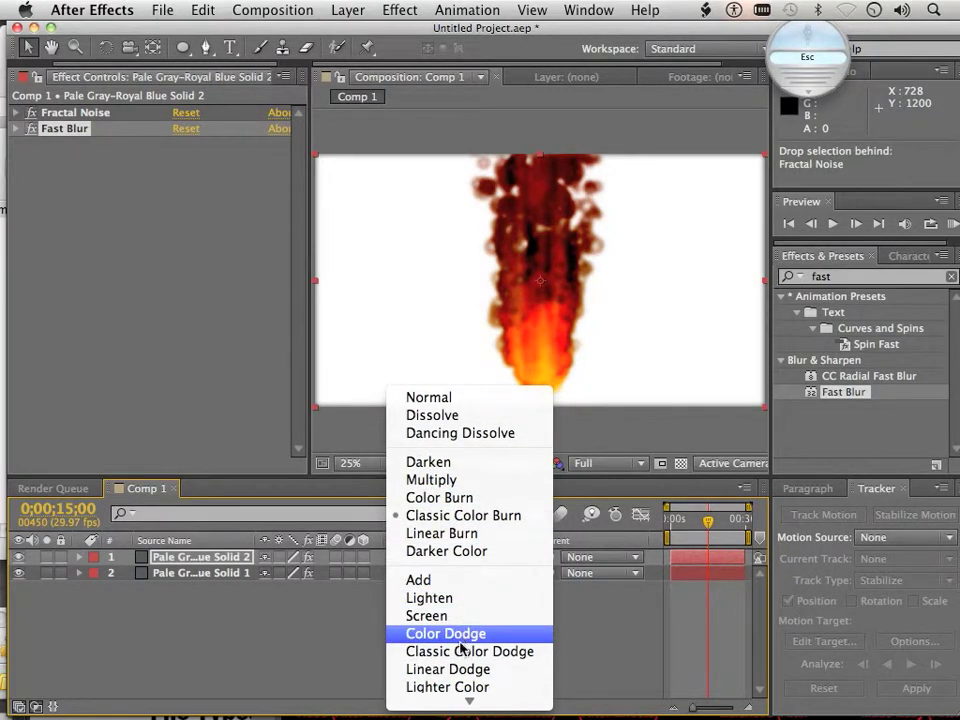
click(462, 651)
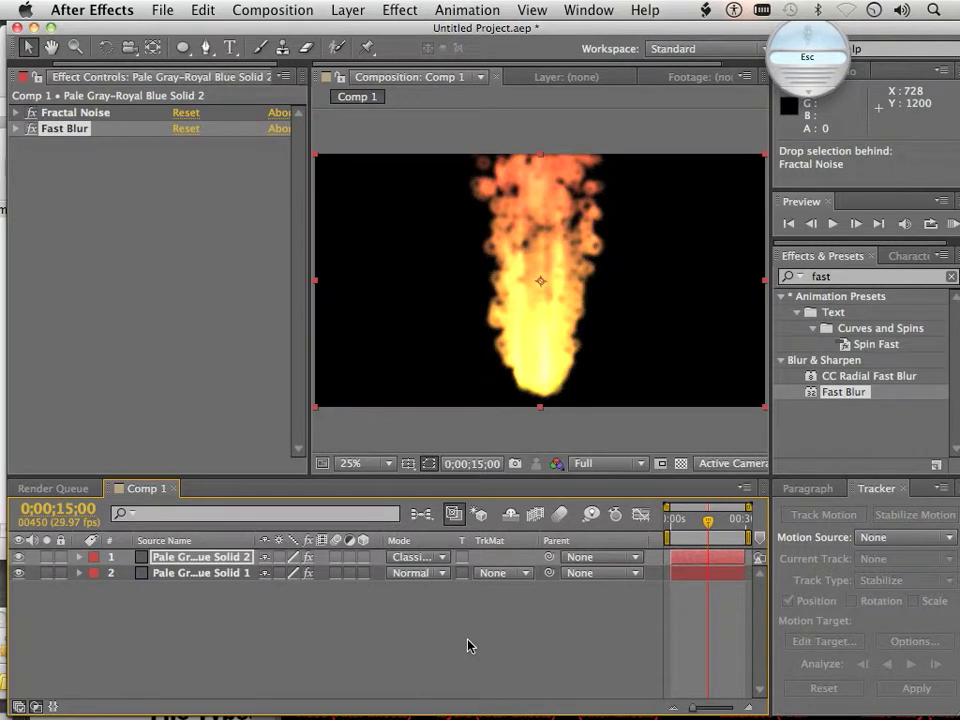
click(438, 561)
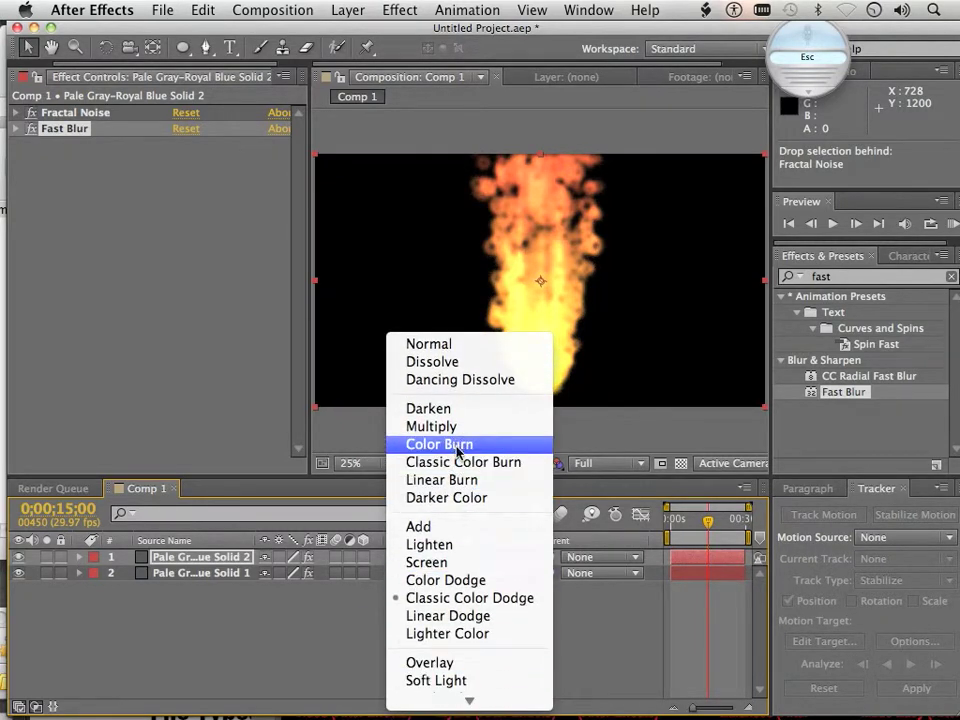
click(472, 603)
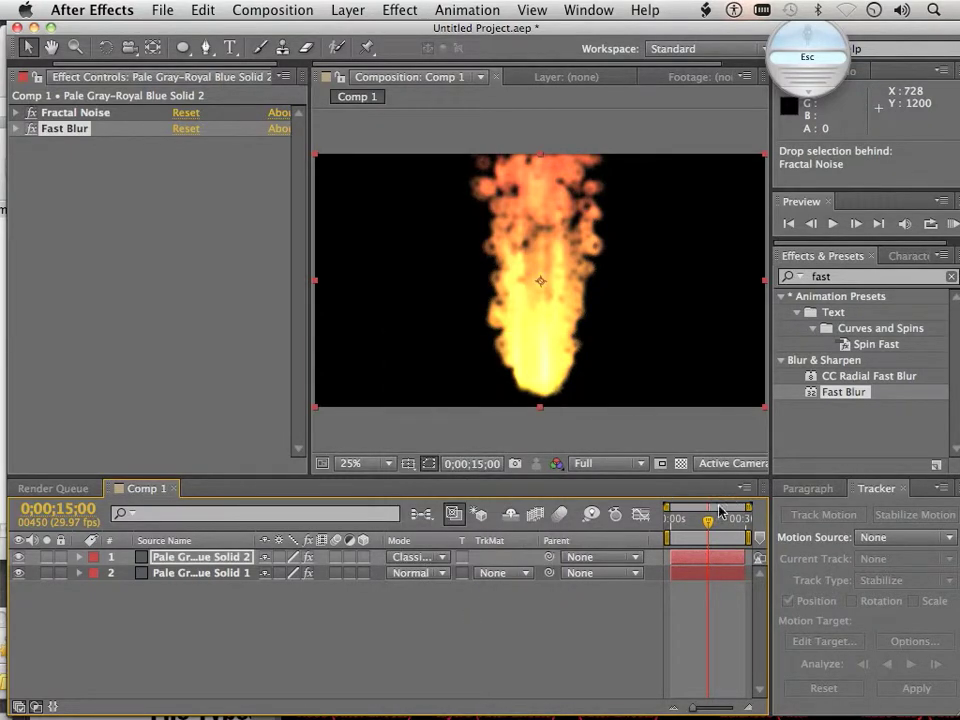
Step: Go to 0;00;16;04 and toggle the noise layer's visibility to compare the fire with and without it, leaving it visible
mouse_move(706, 523)
mouse_down()
mouse_move(677, 523)
mouse_move(709, 522)
mouse_up()
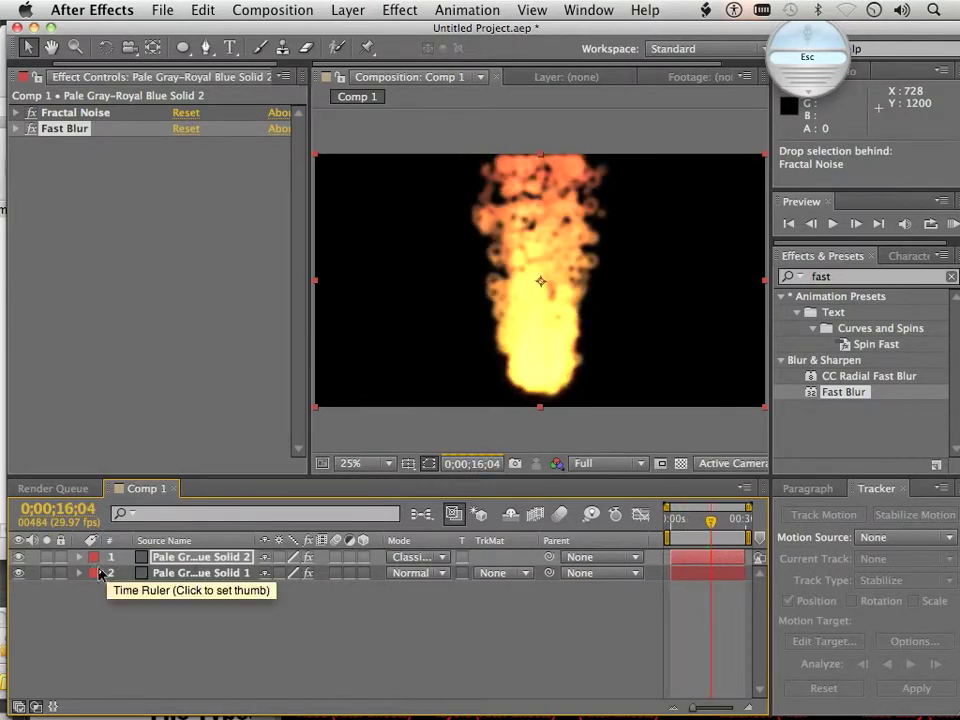
click(18, 558)
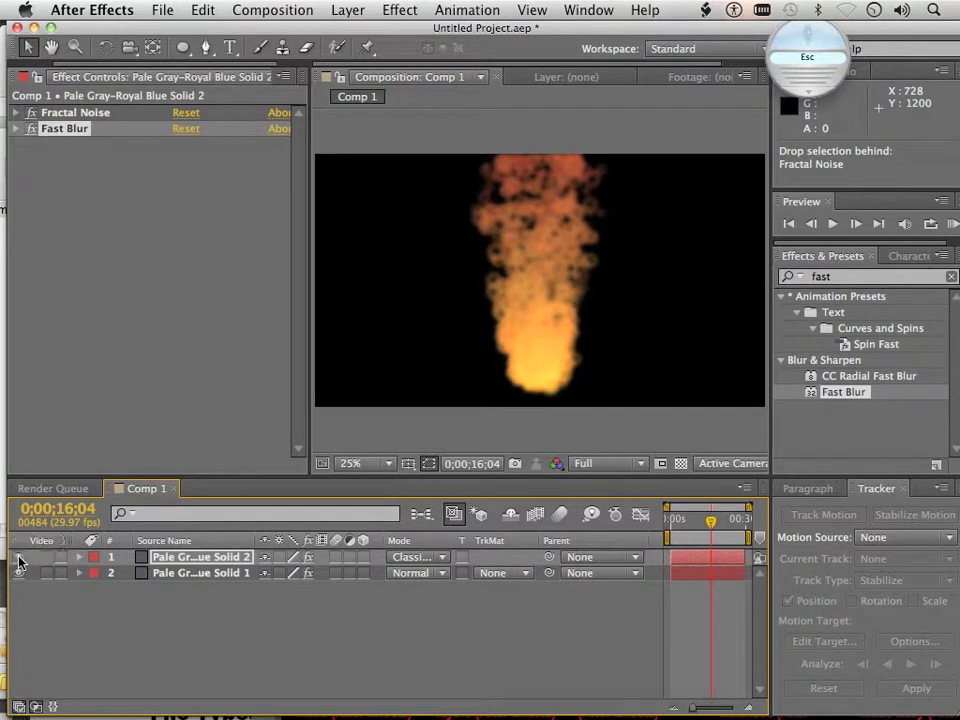
click(18, 558)
click(18, 558)
click(18, 558)
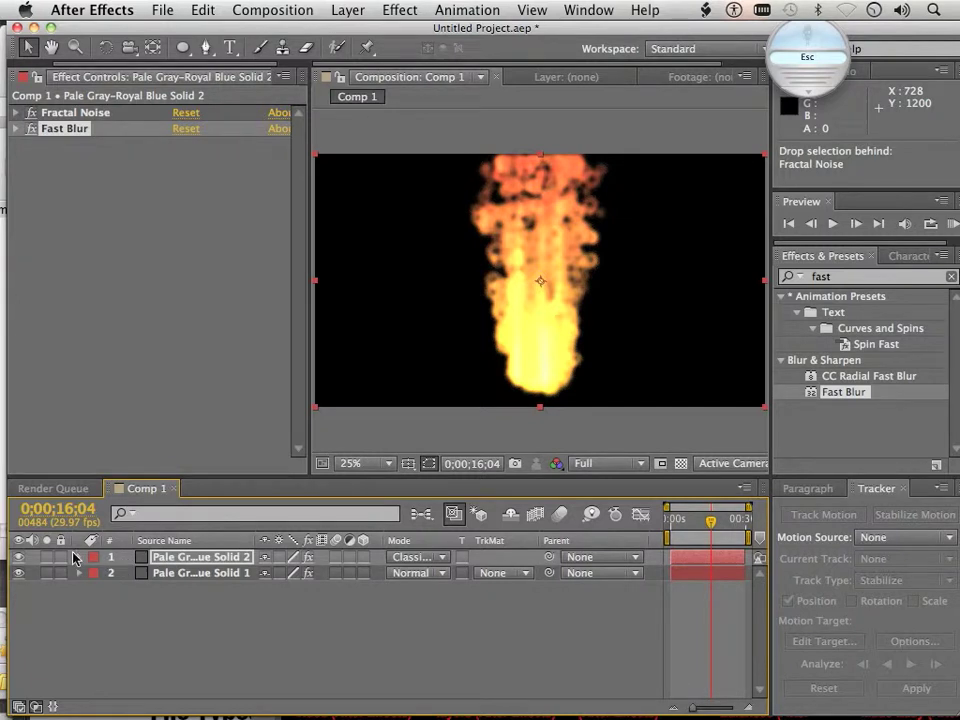
Step: Set the Fractal Noise effect's Contrast to 36.0 and Brightness to -28.0, and collapse its settings
click(15, 114)
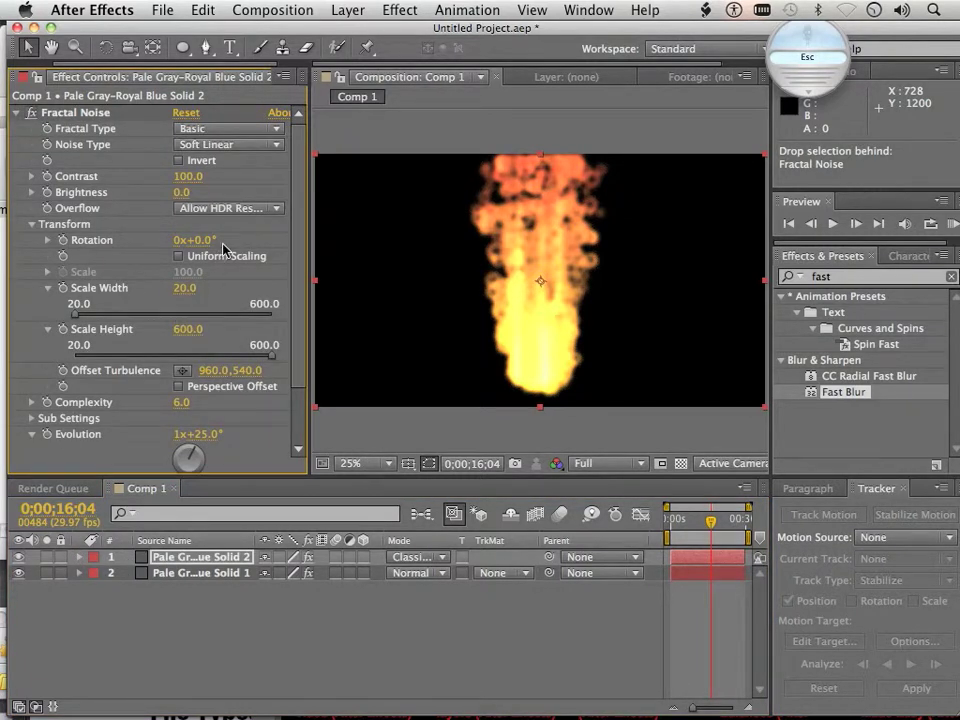
drag(187, 176, 127, 176)
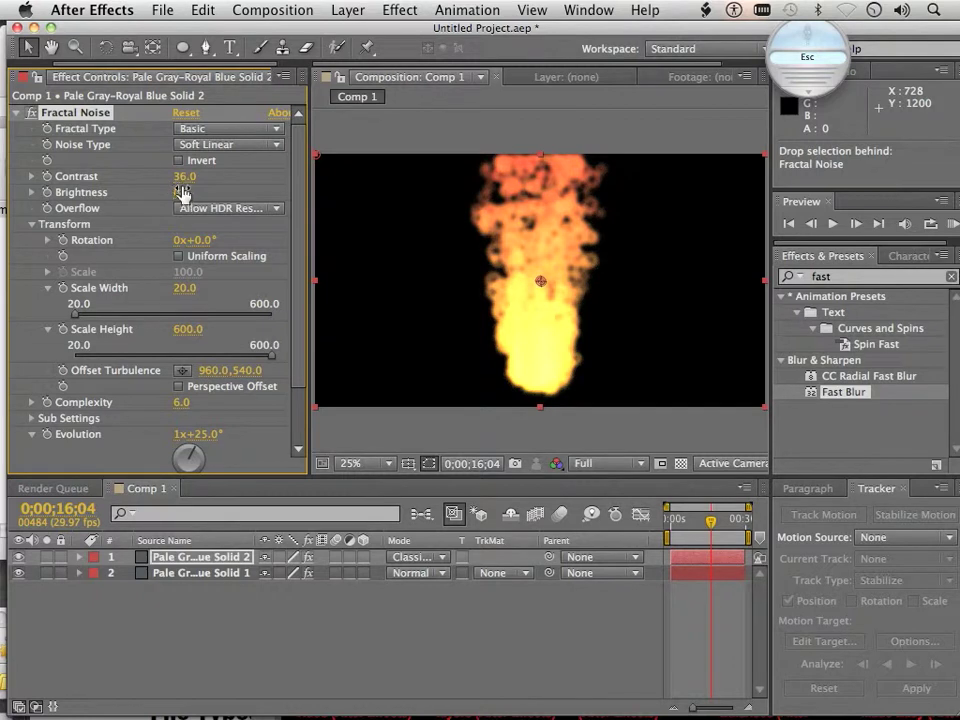
drag(182, 193, 159, 194)
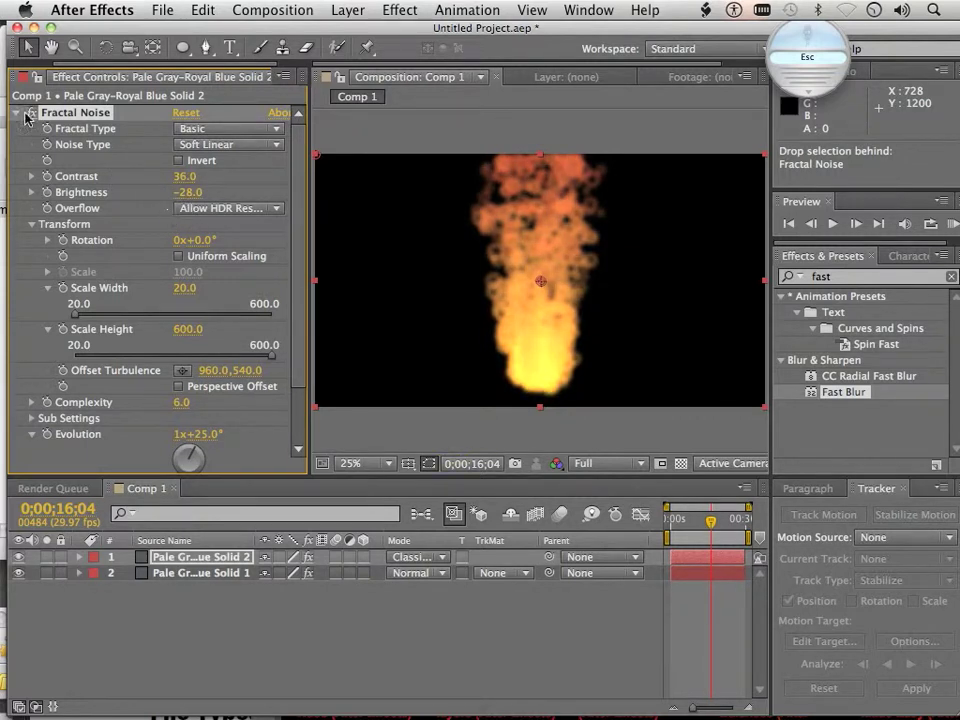
click(17, 113)
click(62, 177)
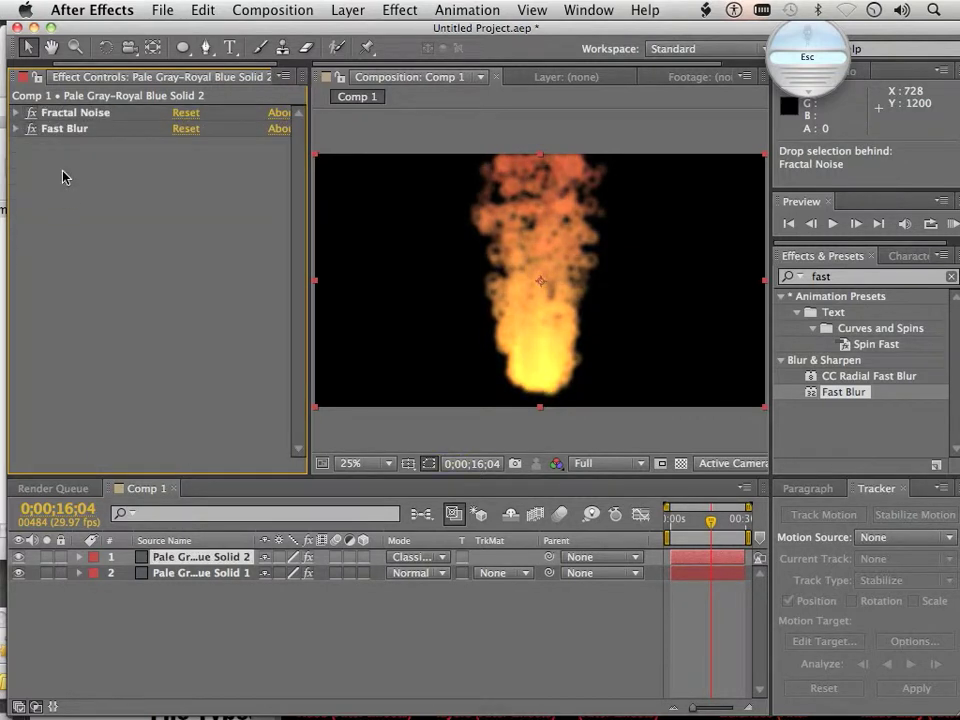
Step: Select both solid layers in Comp 1, show the project's item list and select Comp 1 there
click(95, 574)
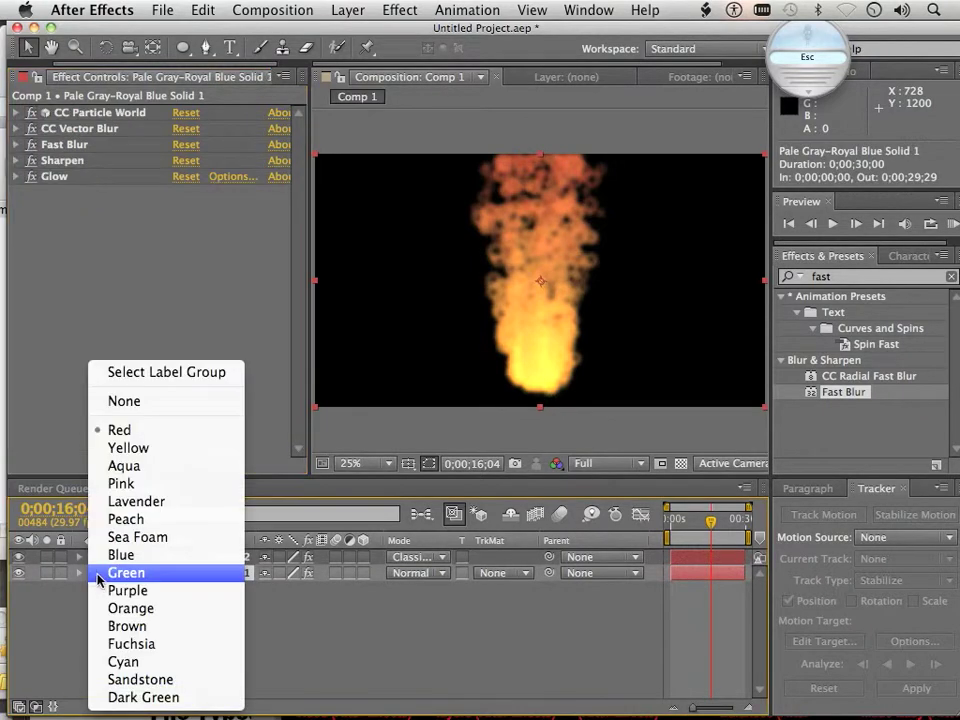
click(265, 603)
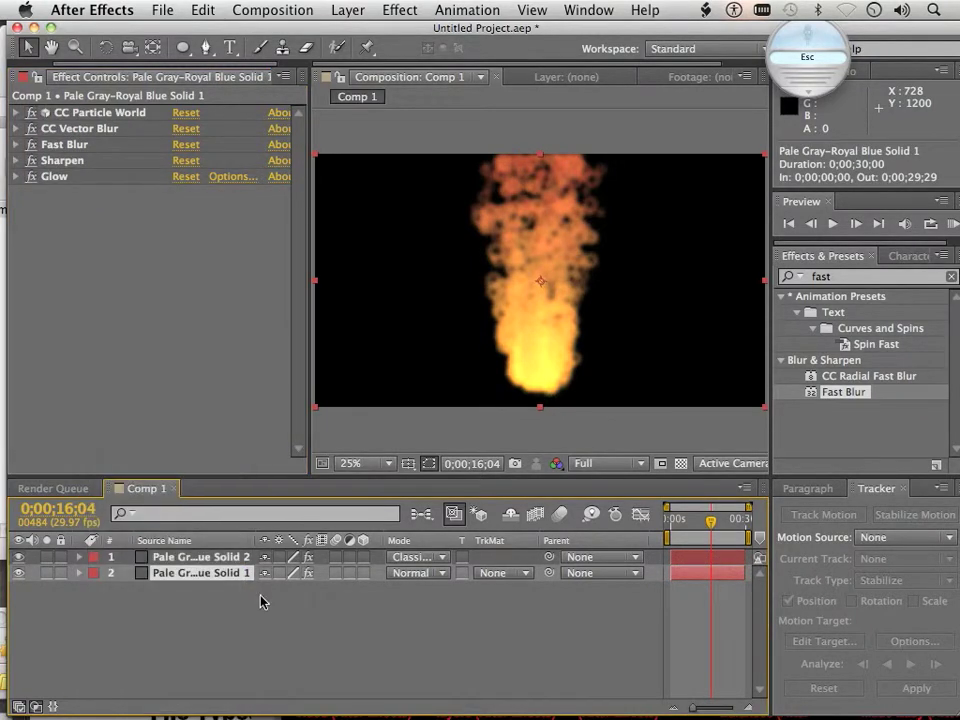
shift+click(175, 559)
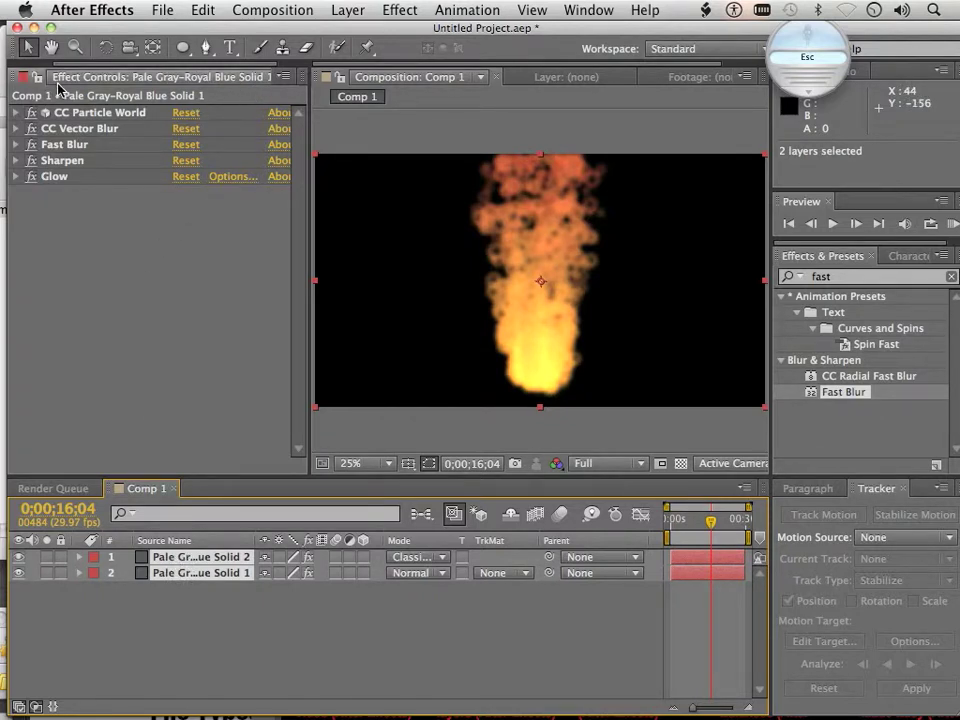
click(588, 10)
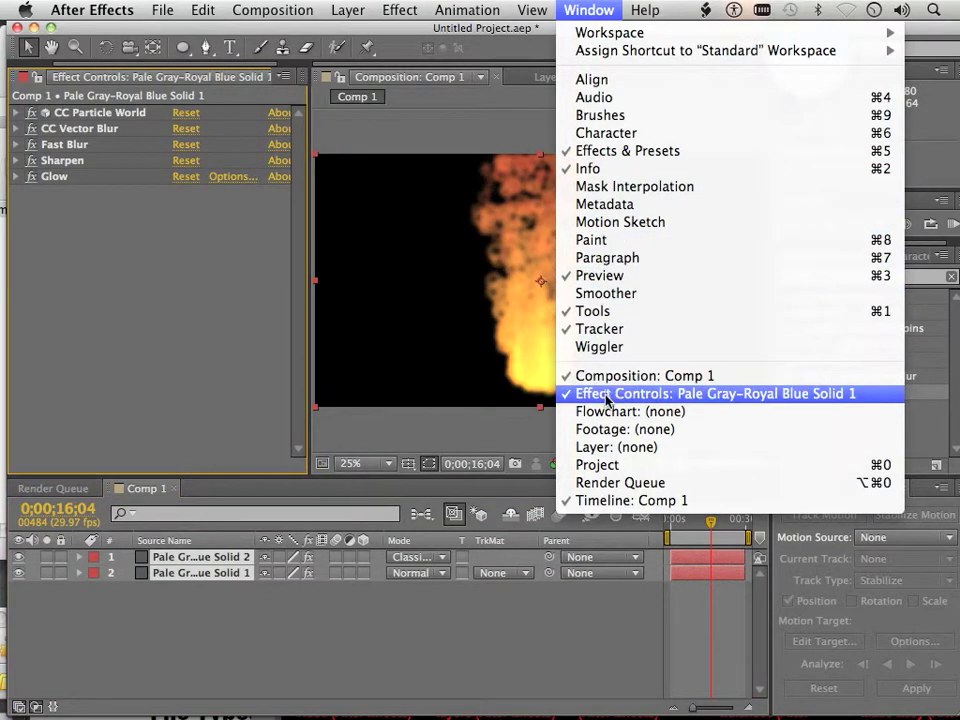
click(613, 465)
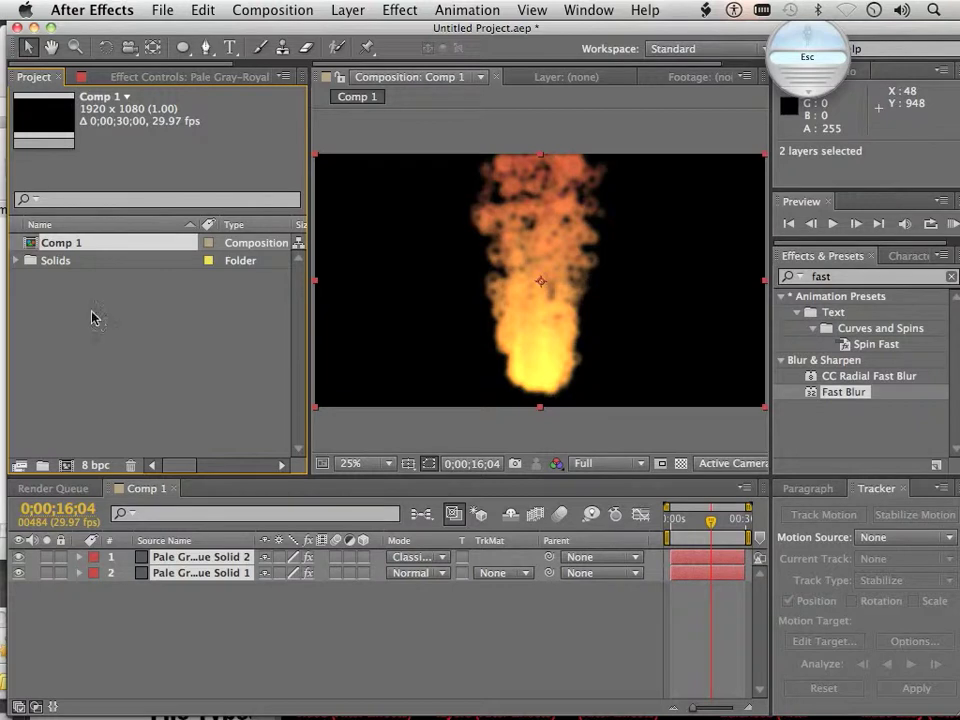
click(96, 368)
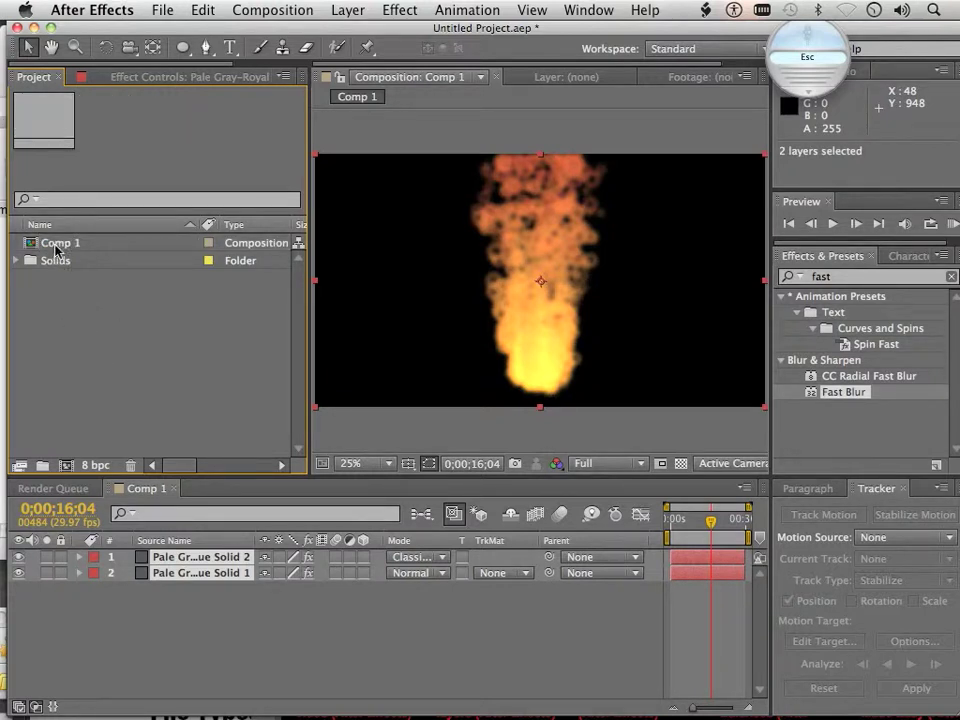
click(57, 248)
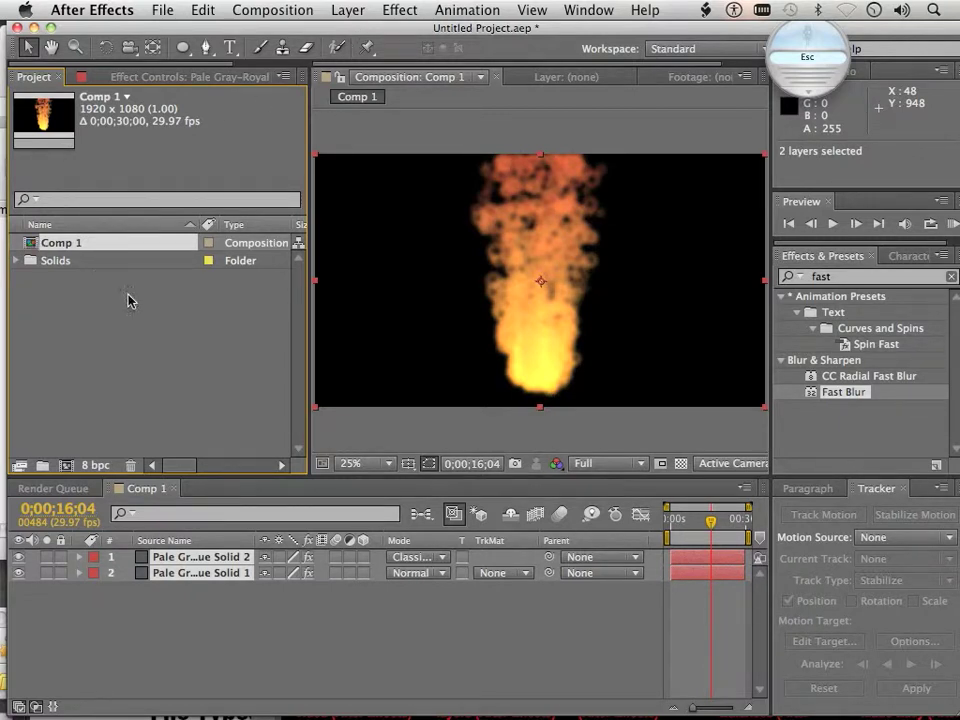
Step: Create a new composition with the offered settings and nest Comp 1 in it as a layer
click(434, 14)
mouse_move(311, 11)
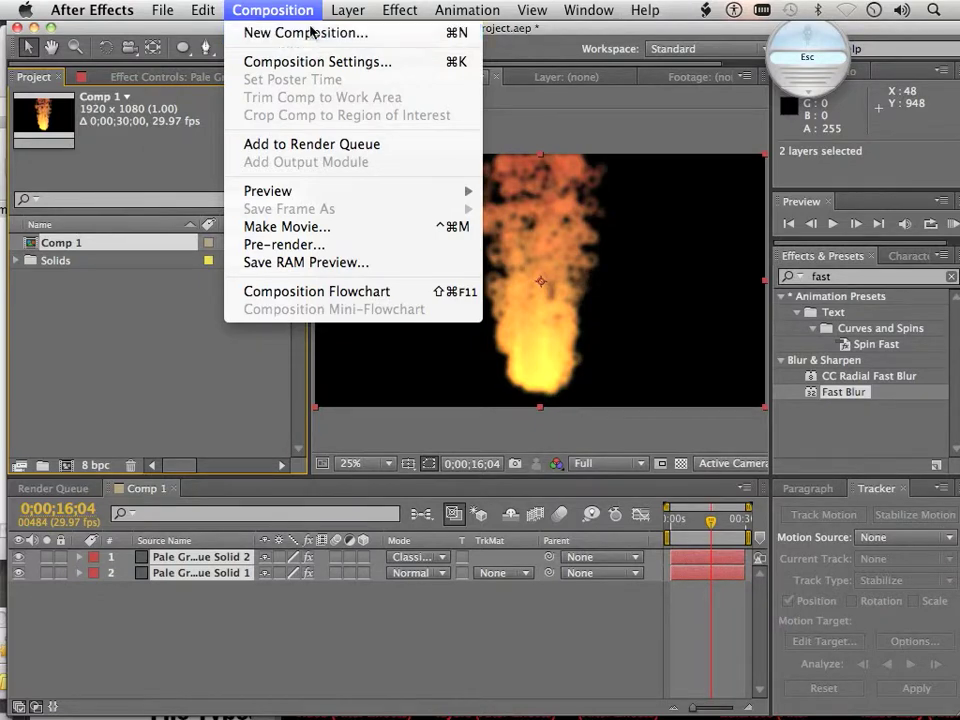
click(311, 32)
click(708, 487)
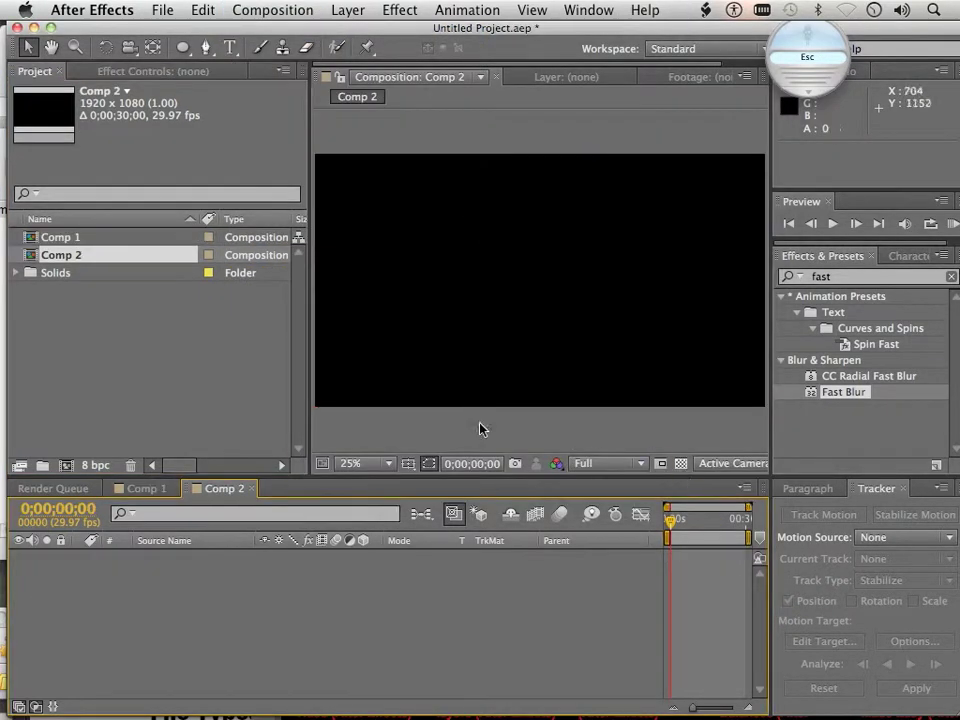
click(63, 239)
drag(73, 346, 86, 567)
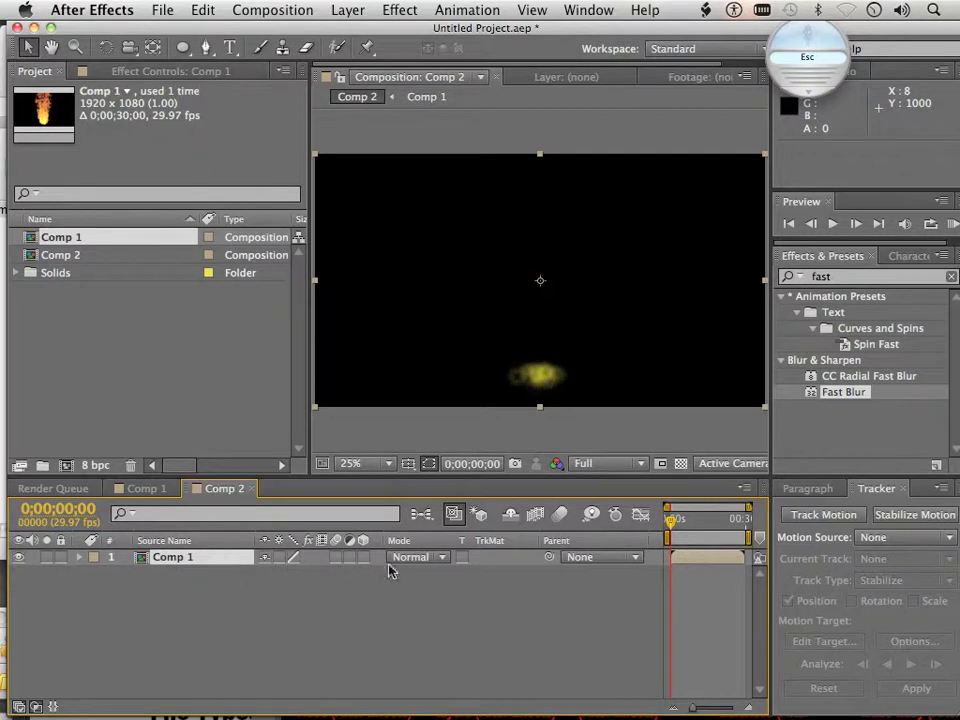
Step: Go to 0;00;00;11 in the new composition and move the nested Comp 1 layer to position 952.0, 508.0
drag(676, 527, 678, 527)
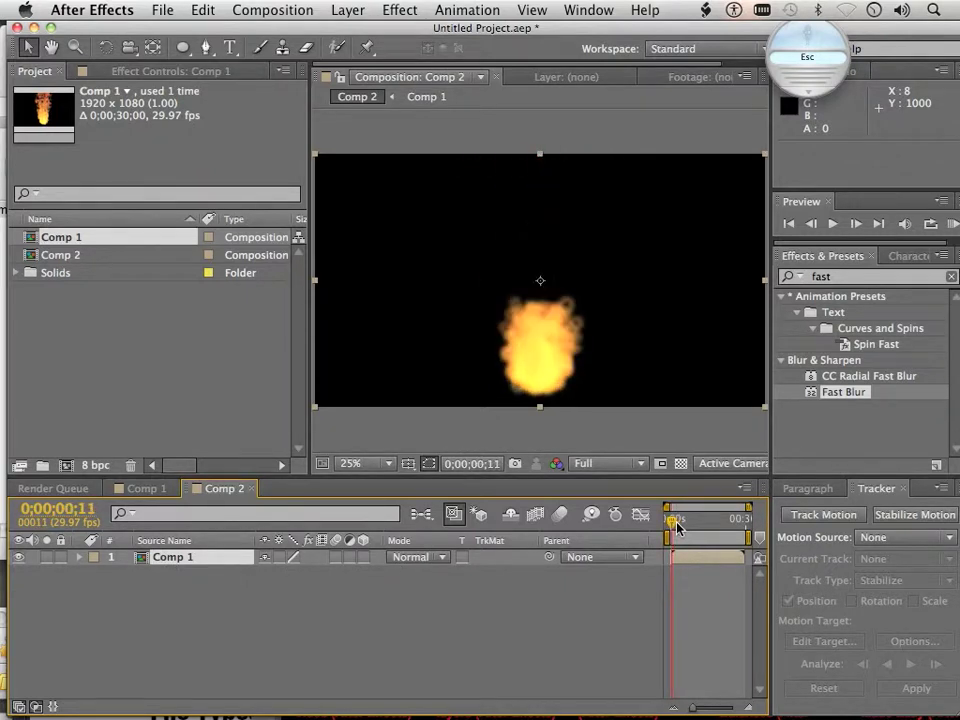
drag(540, 375, 601, 363)
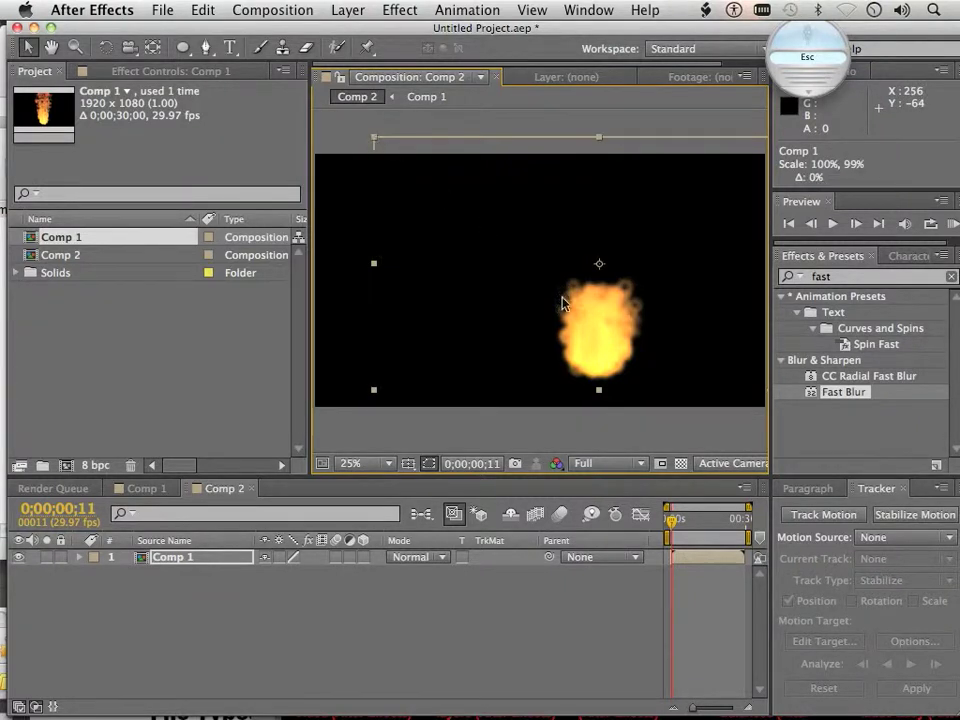
drag(568, 300, 542, 330)
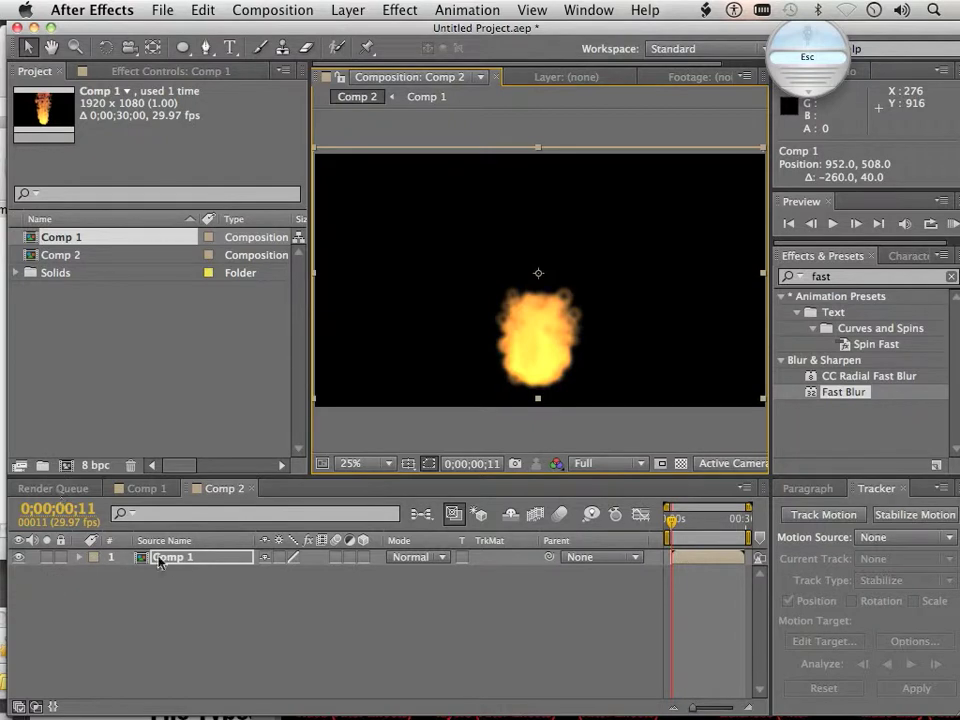
Step: Open Comp 1 from the project and review the effects applied to each of its two solids
double_click(64, 237)
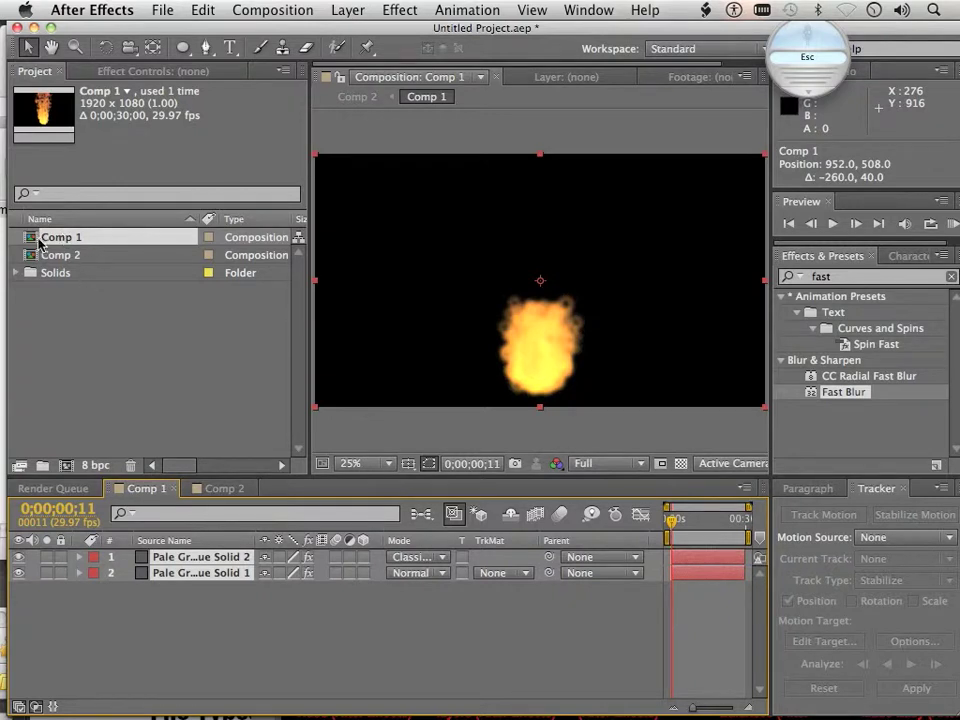
click(77, 562)
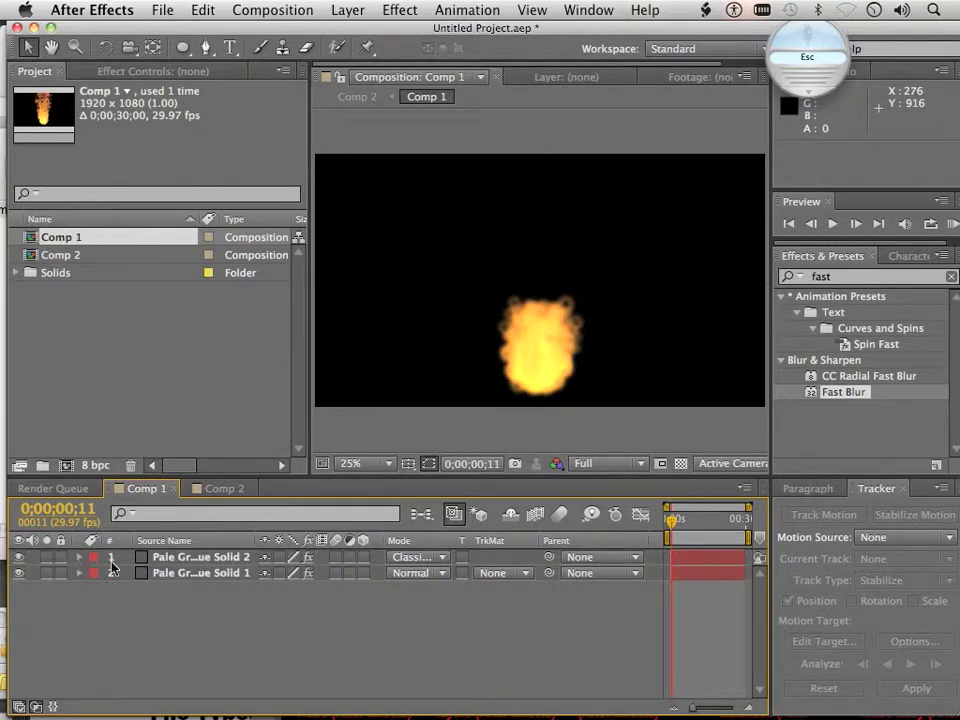
click(112, 560)
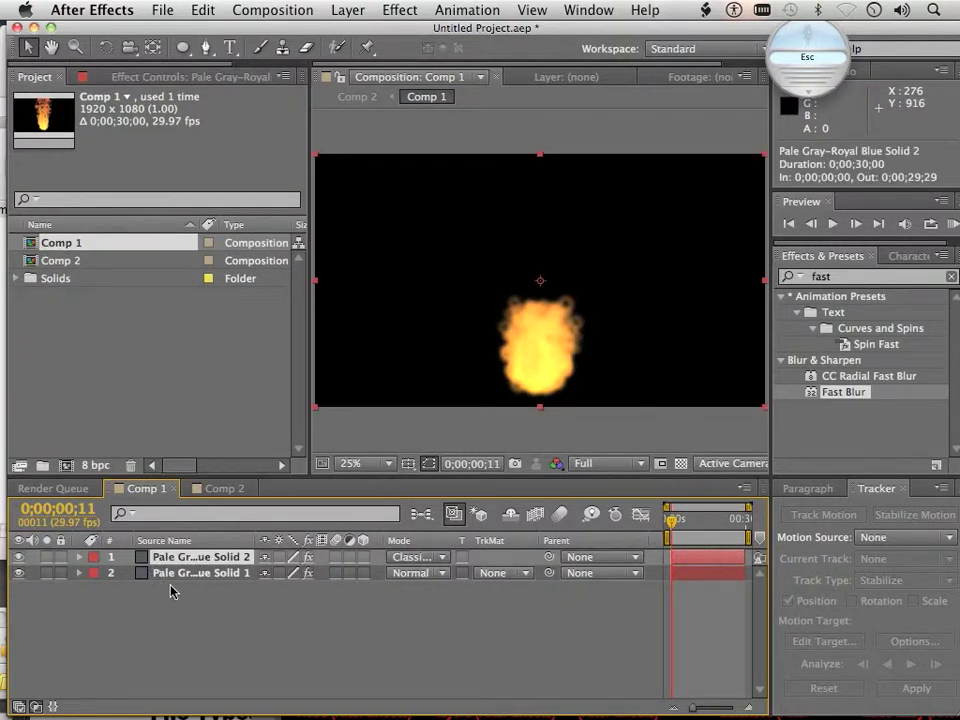
click(130, 77)
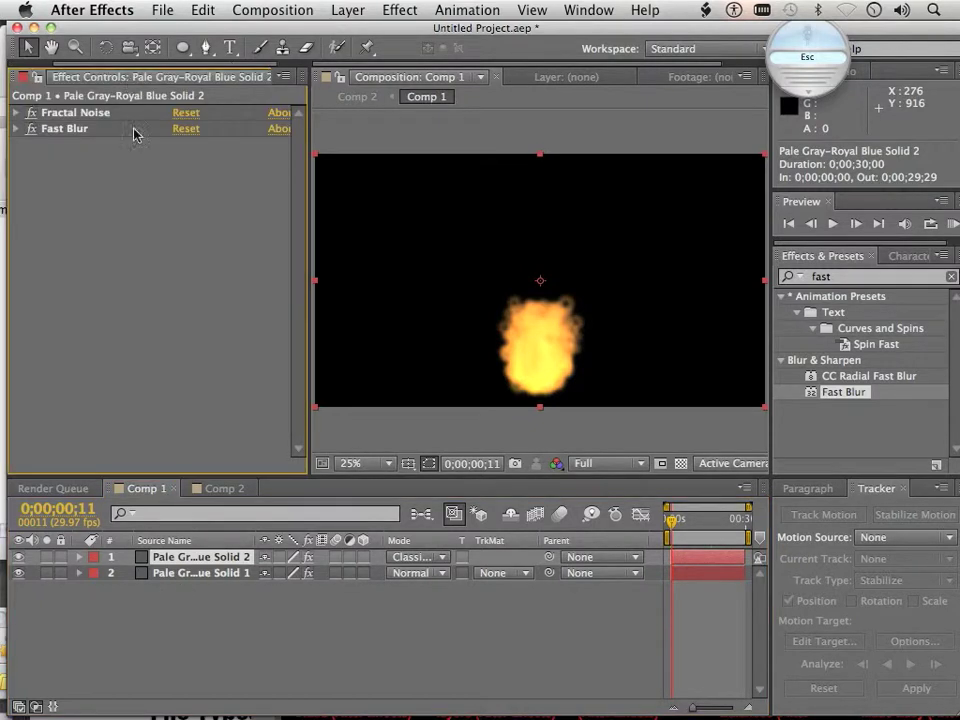
click(167, 576)
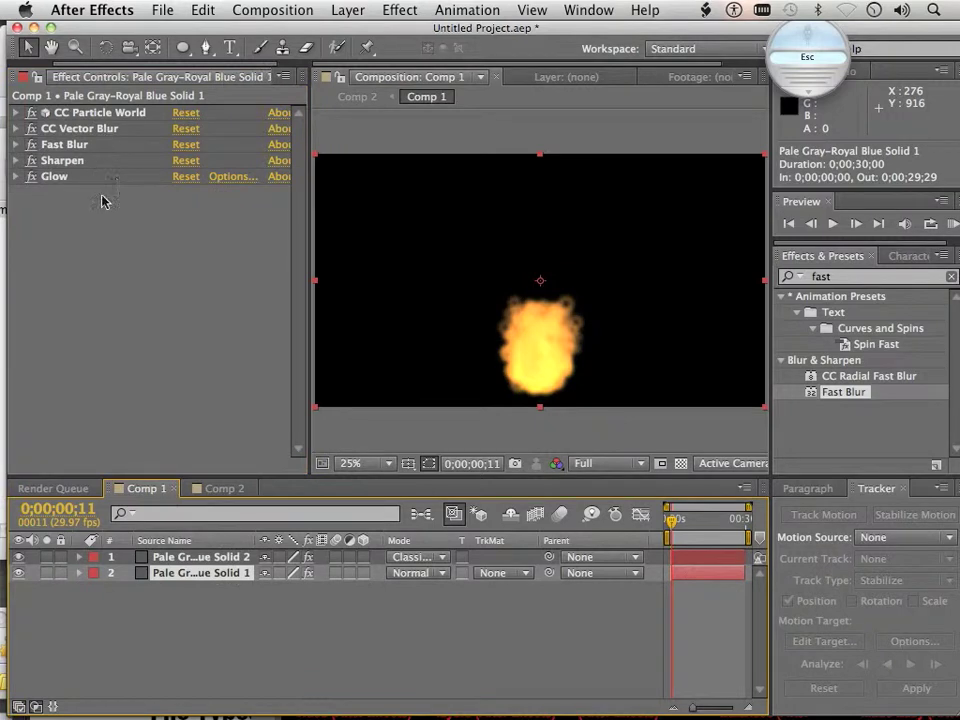
click(170, 557)
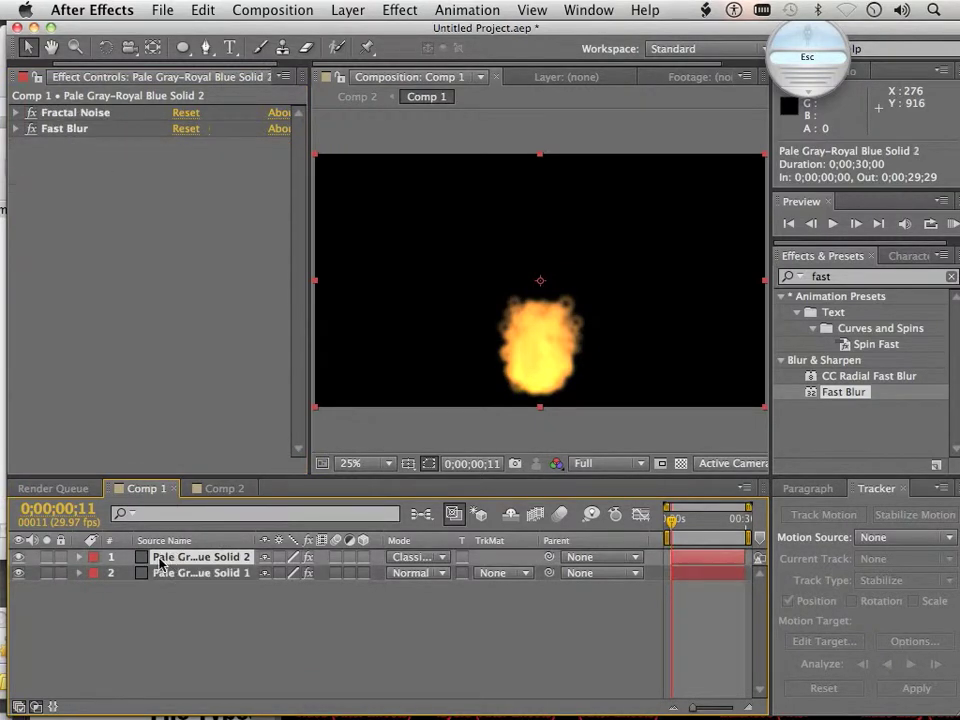
Step: Show the project's item list again, clear its selection and go to 0;00;07;26 in Comp 1
click(588, 10)
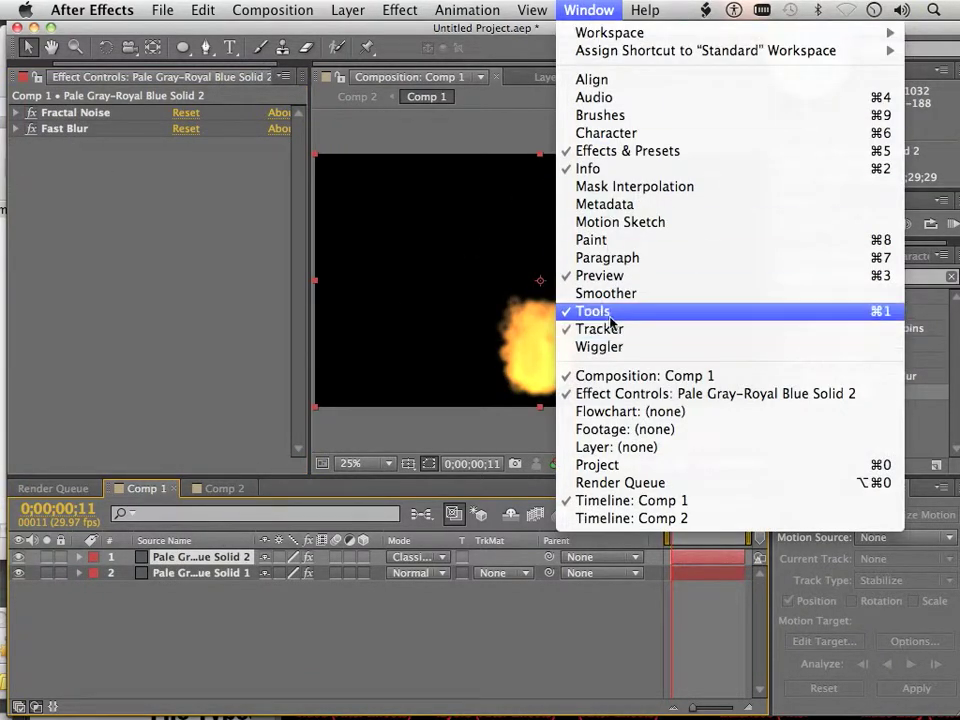
click(600, 465)
key(Escape)
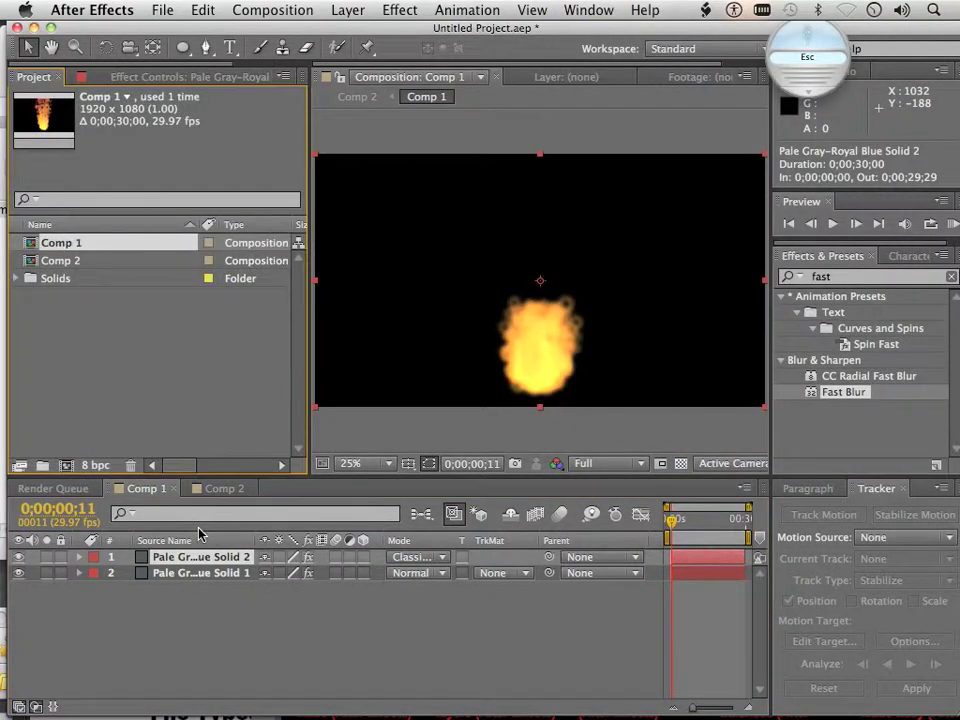
click(182, 384)
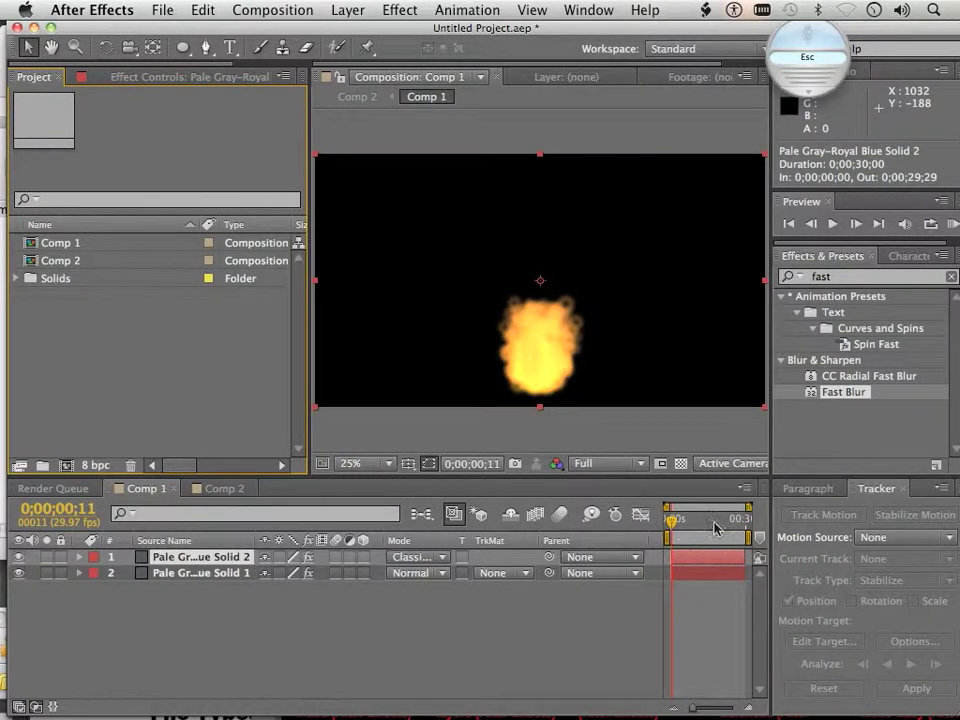
drag(674, 521, 697, 530)
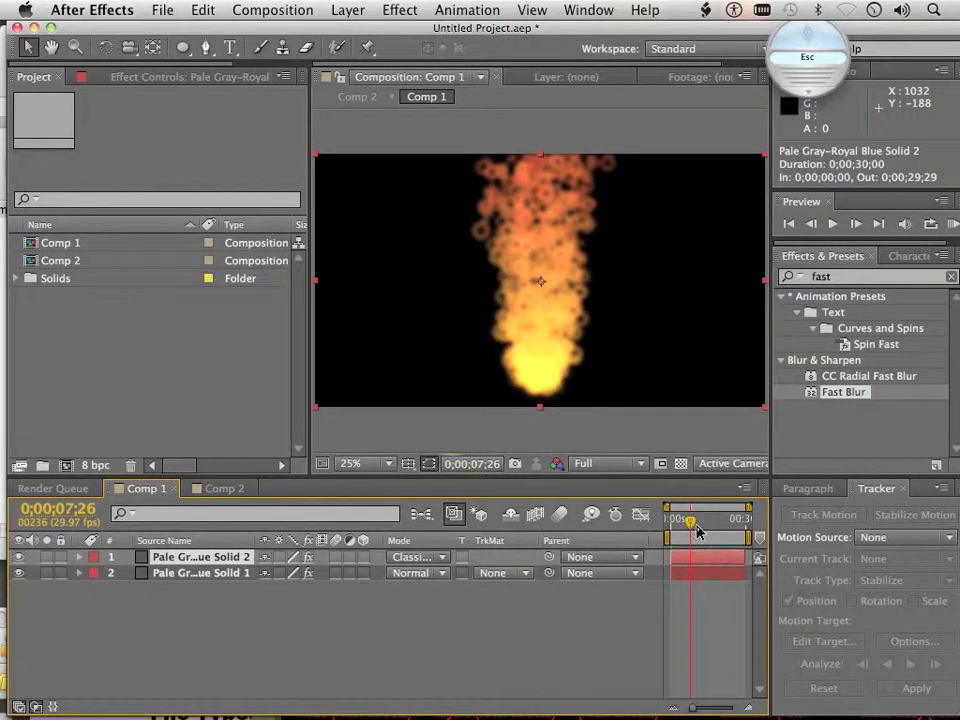